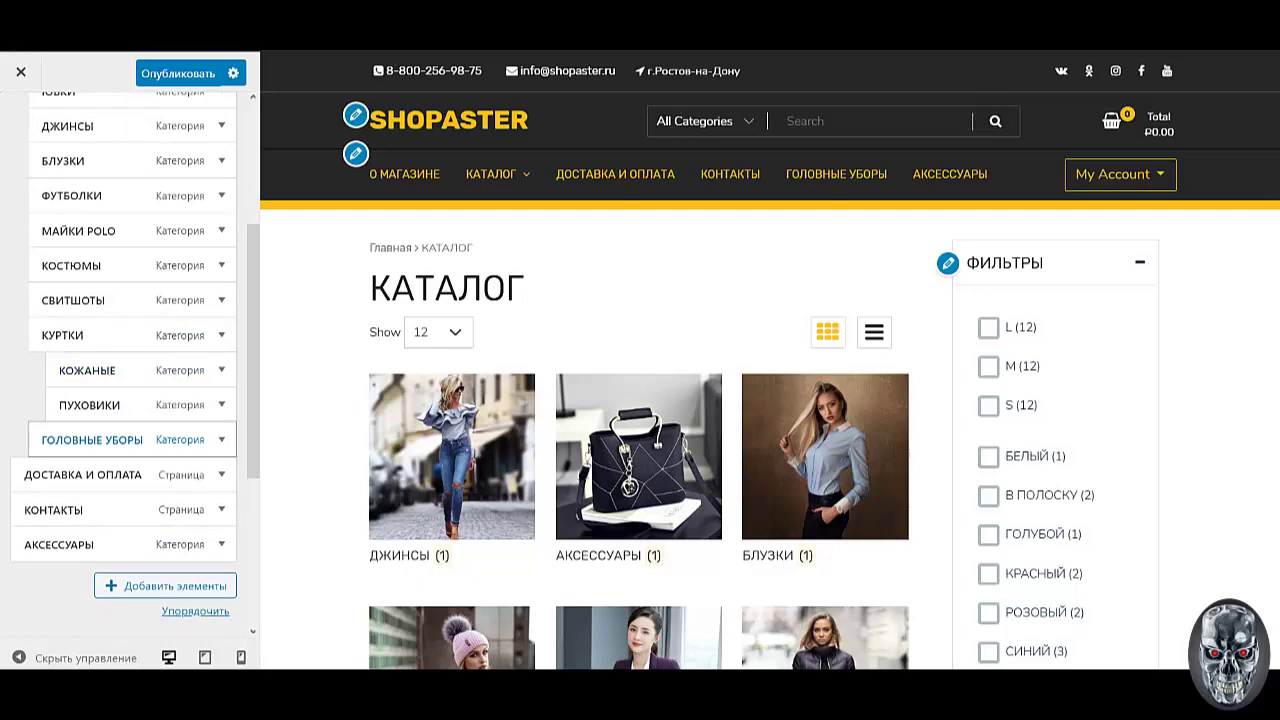
Nest the АКСЕССУАРЫ category under КАТАЛОГ below ГОЛОВНЫЕ УБОРЫ in the ГЛАВНОЕ menu and publish it
left_click_drag(100, 545, 76, 474)
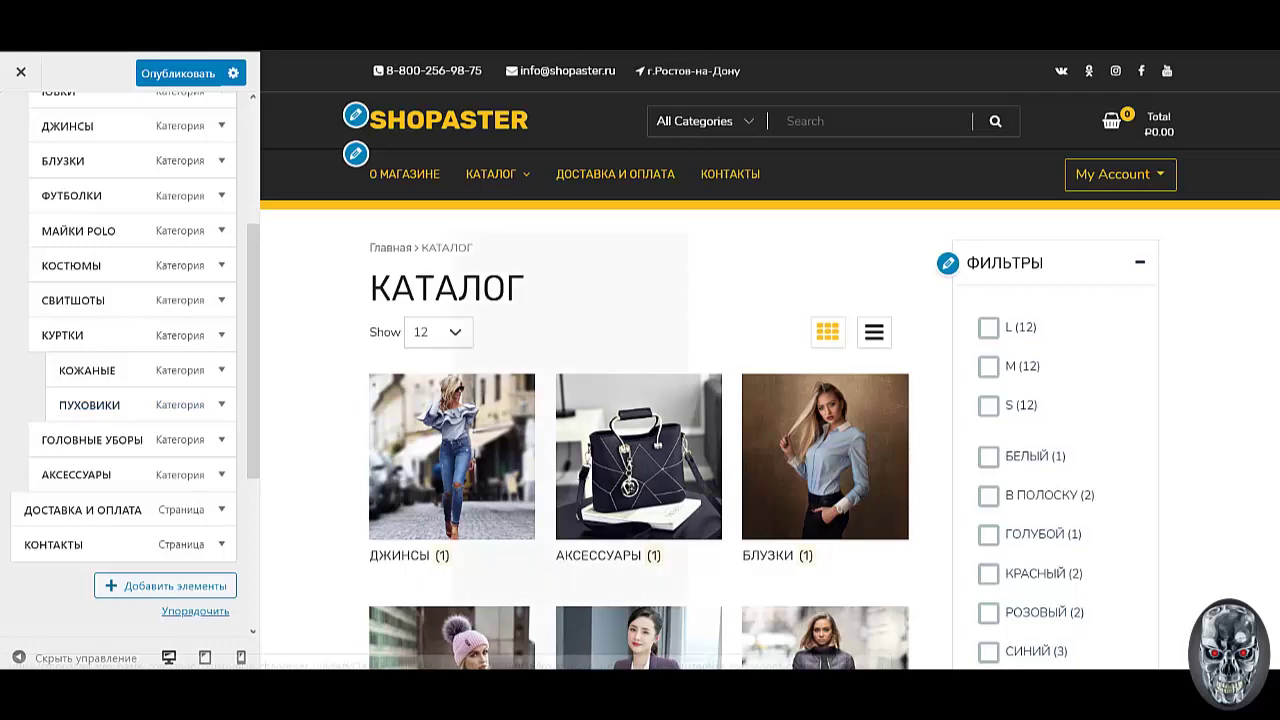
mouse_move(497, 174)
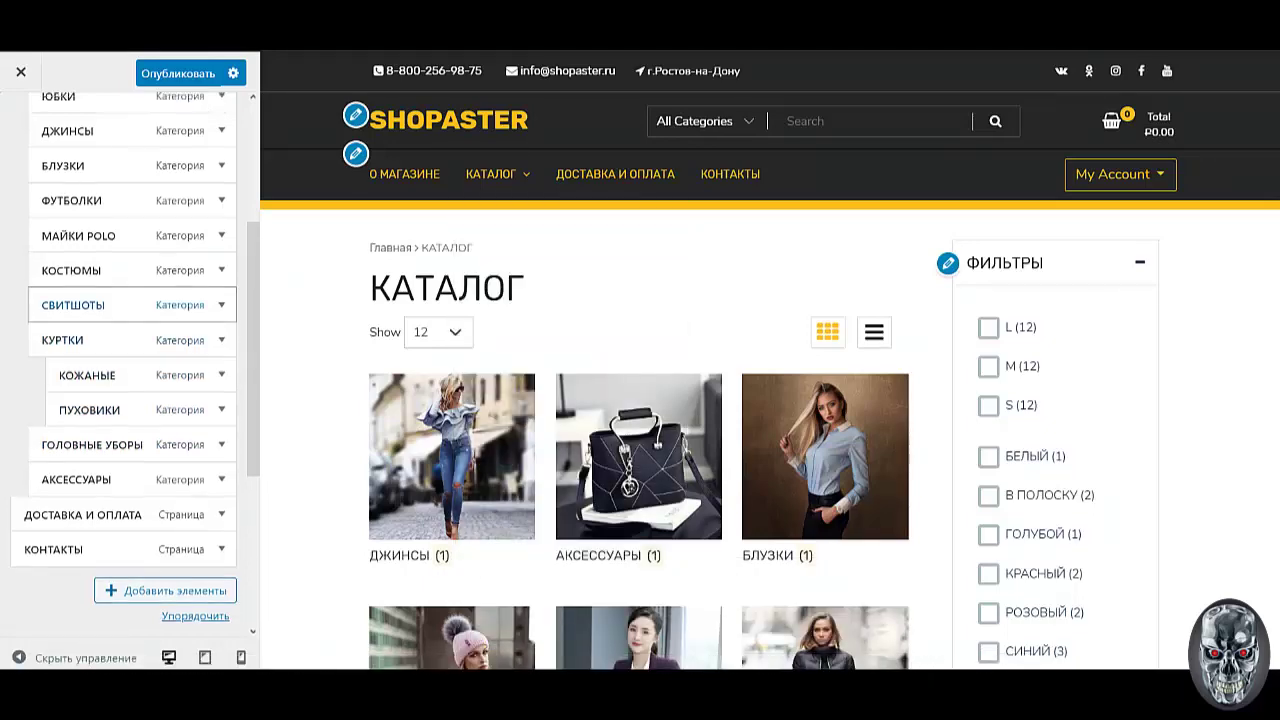
scroll(130, 380, "up", 5)
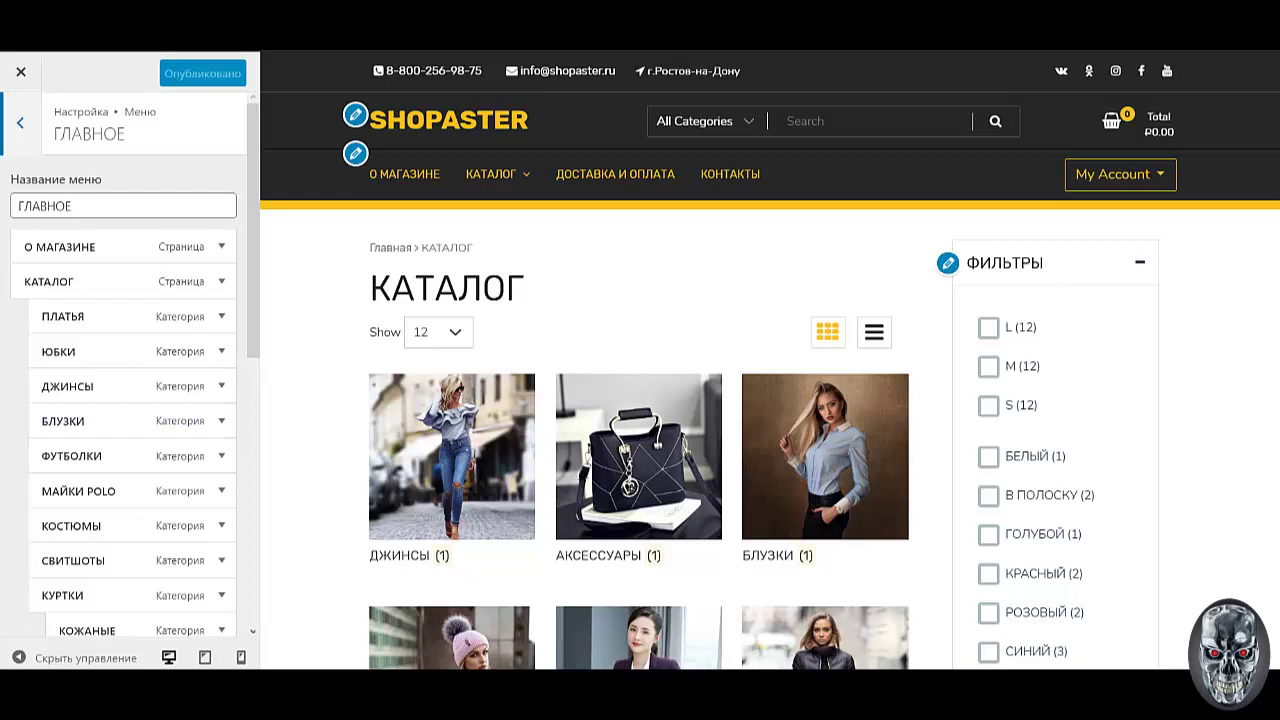
Create a new menu named КАТАЛОГ assigned to the Product Catalog location
left_click(20, 122)
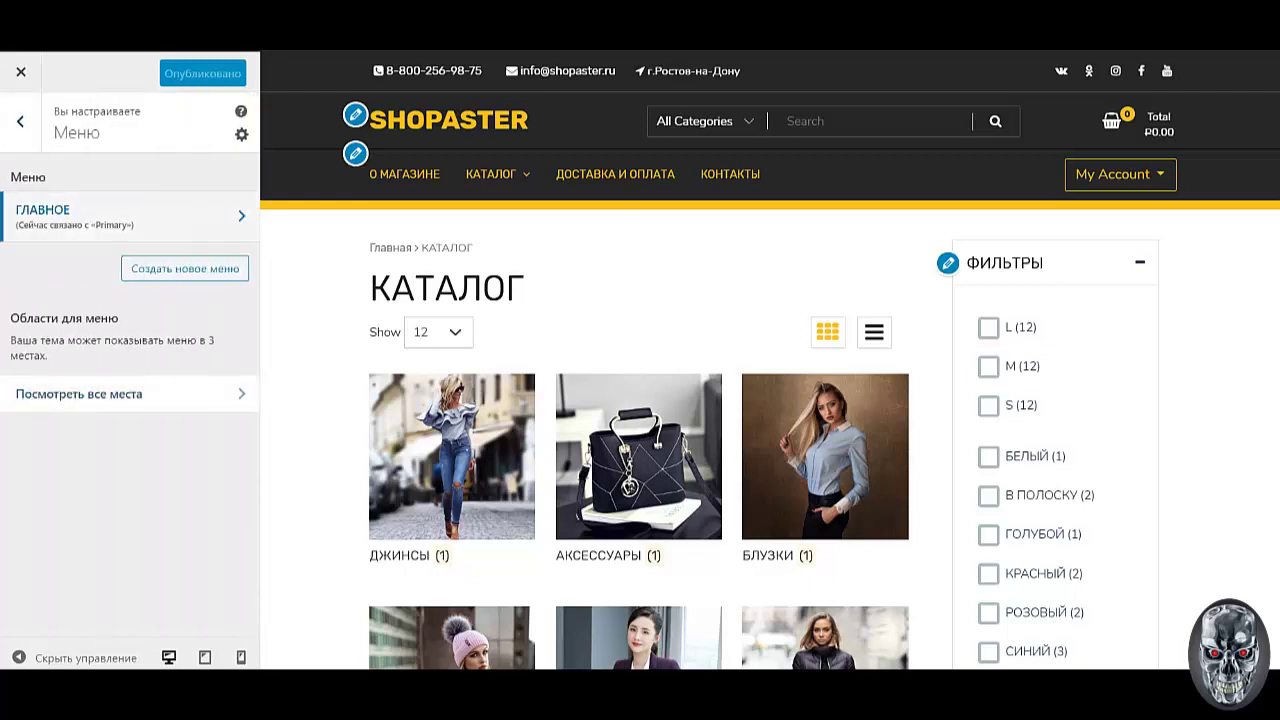
left_click(185, 268)
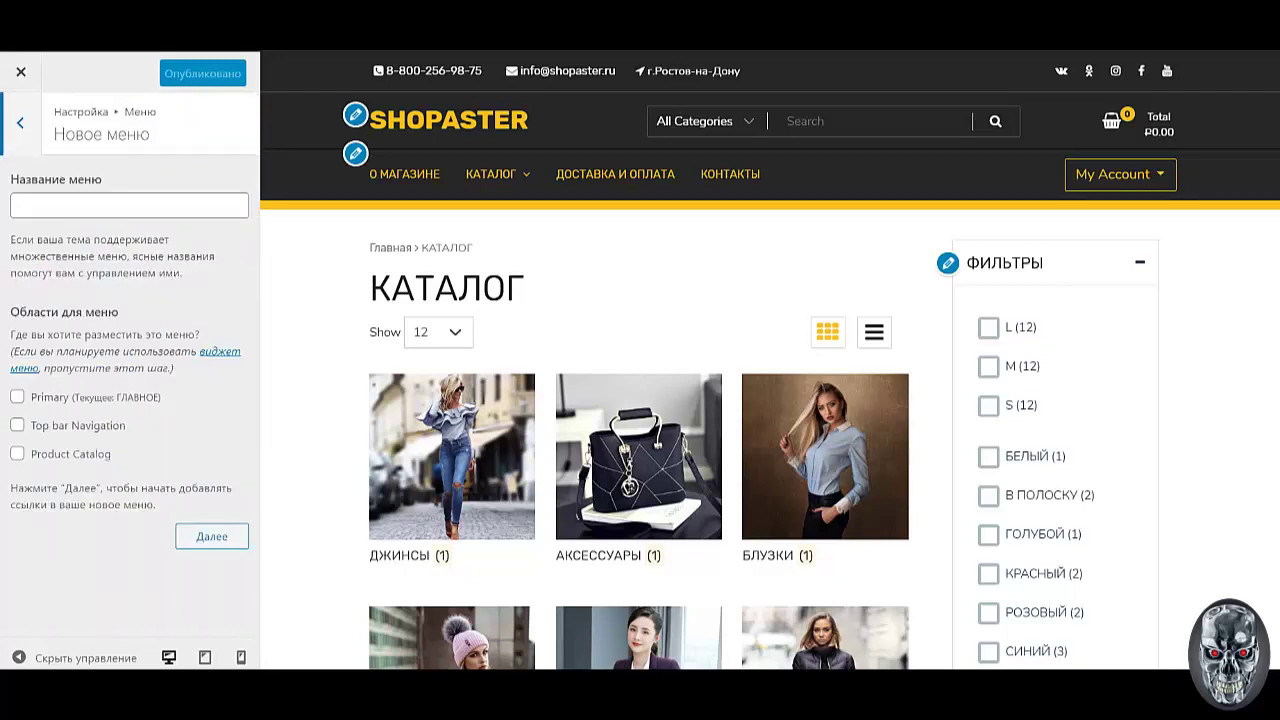
left_click(129, 205)
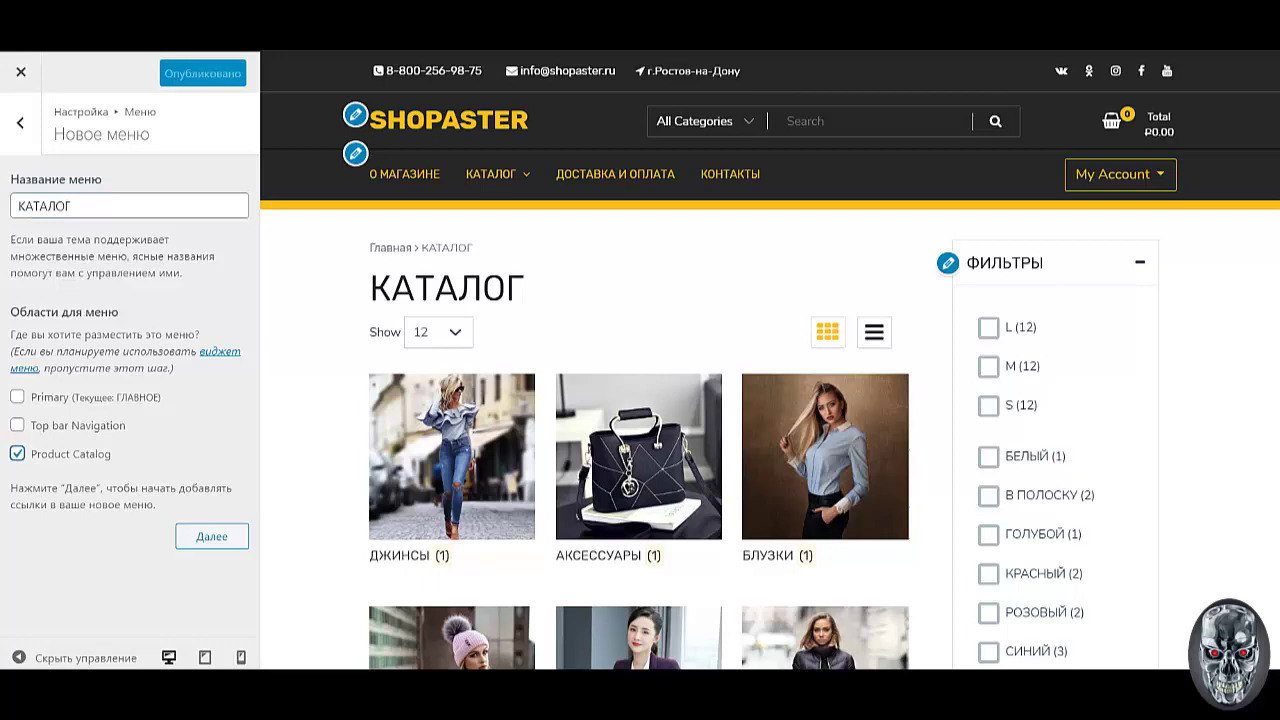
key("Return")
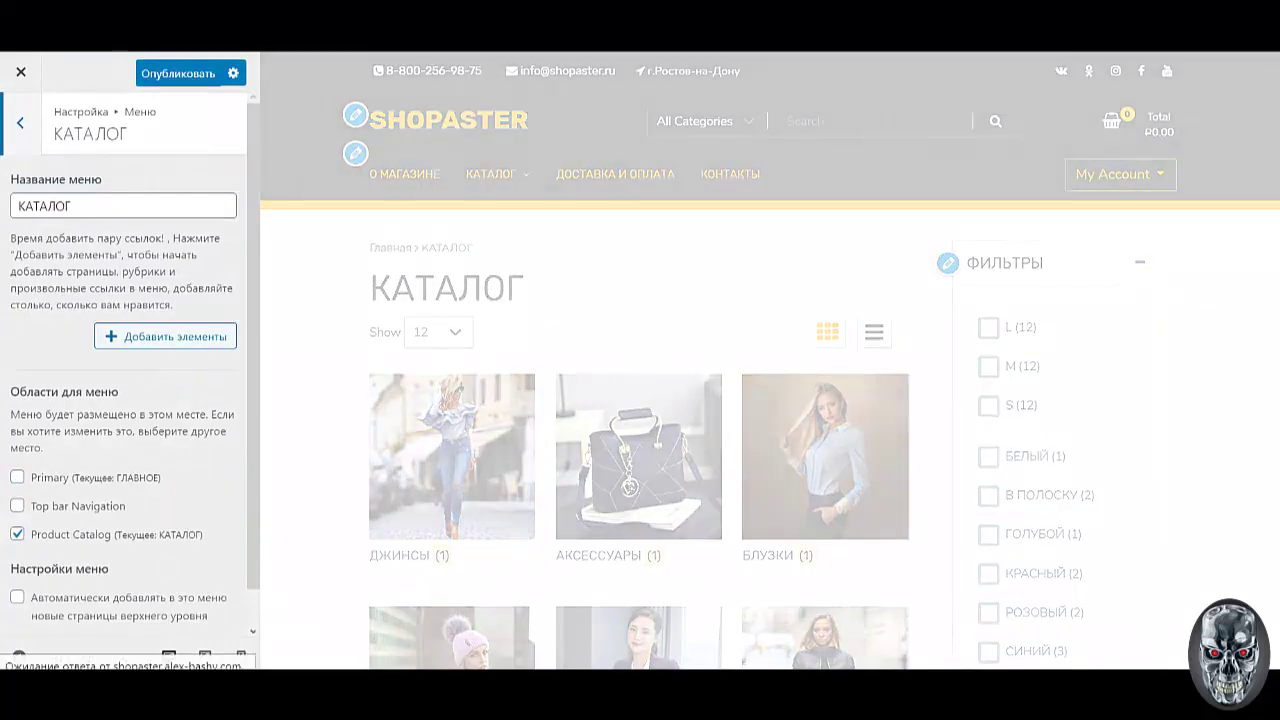
Add all the product categories to the КАТАЛОГ menu, including МАЙКИ POLO, КУРТКИ, ДЖИНСЫ, БЛУЗКИ, КОСТЮМЫ, КОЖАНЫЕ, ПУХОВИКИ and ЮБКИ
left_click(165, 336)
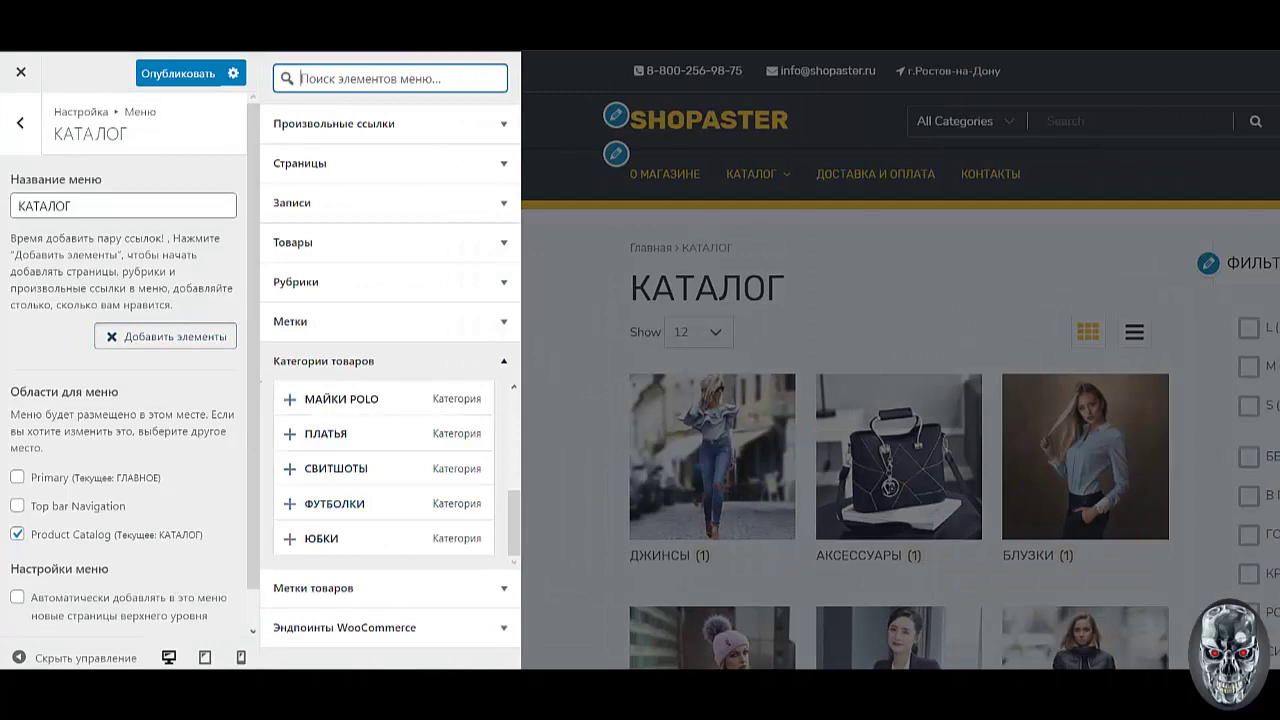
left_click(340, 398)
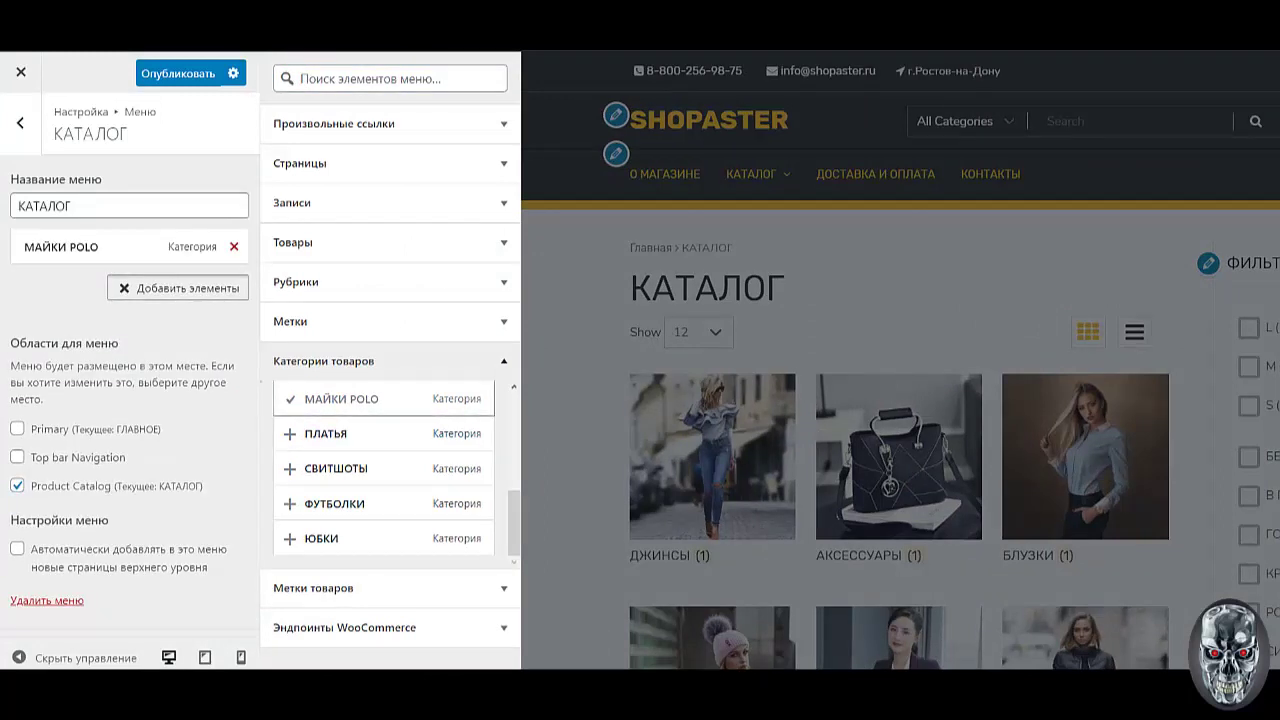
scroll(383, 470, "up", 5)
left_click(325, 399)
left_click(330, 434)
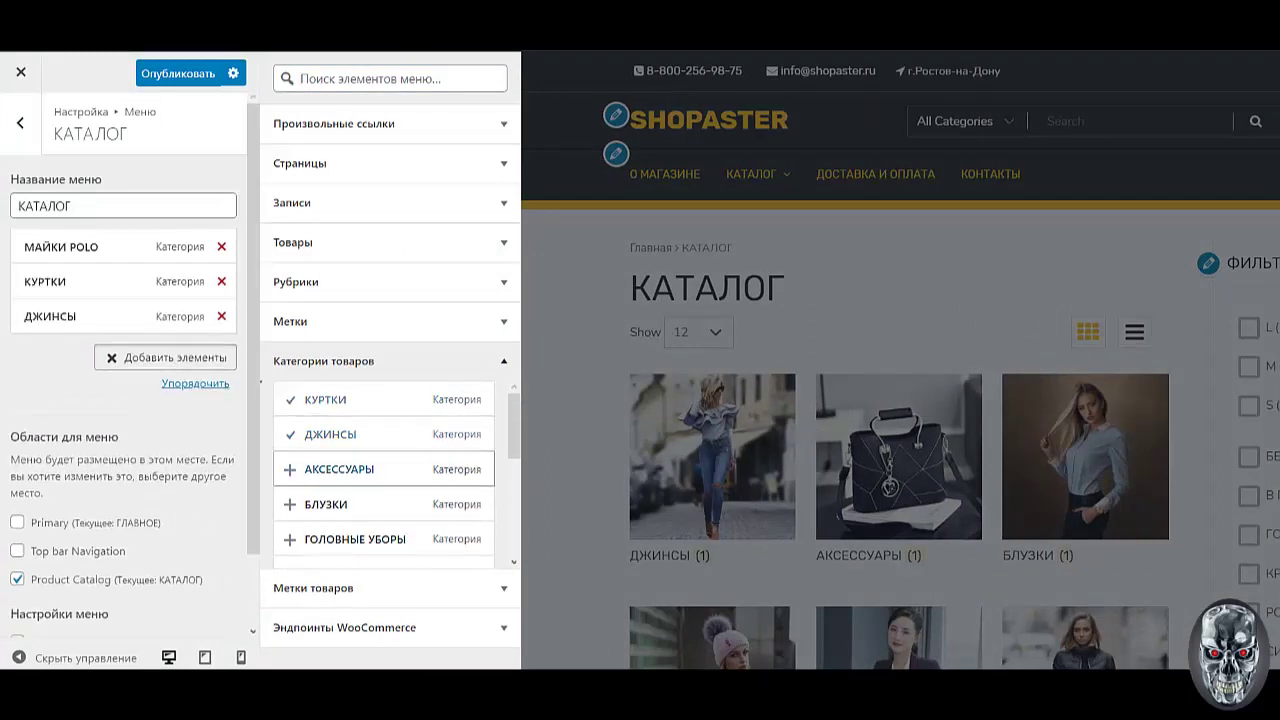
left_click(326, 504)
left_click(355, 539)
scroll(383, 522, "down", 2)
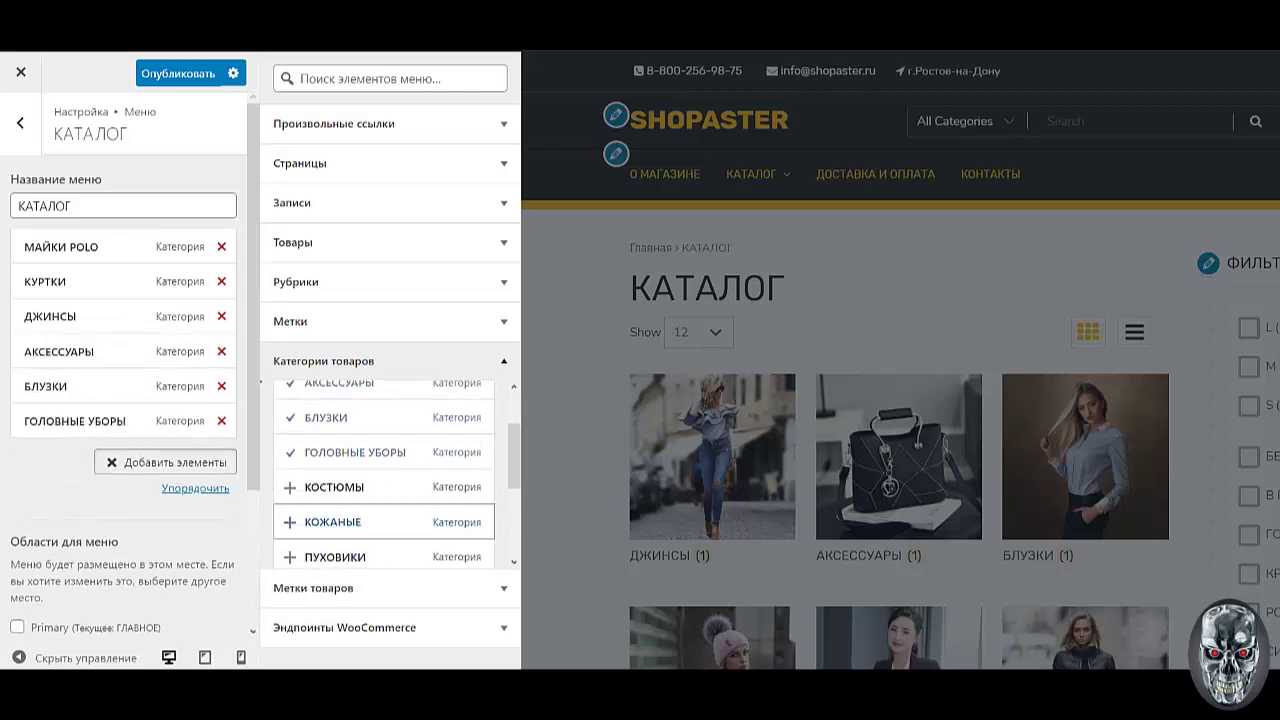
left_click(334, 487)
left_click(332, 522)
scroll(383, 491, "down", 2)
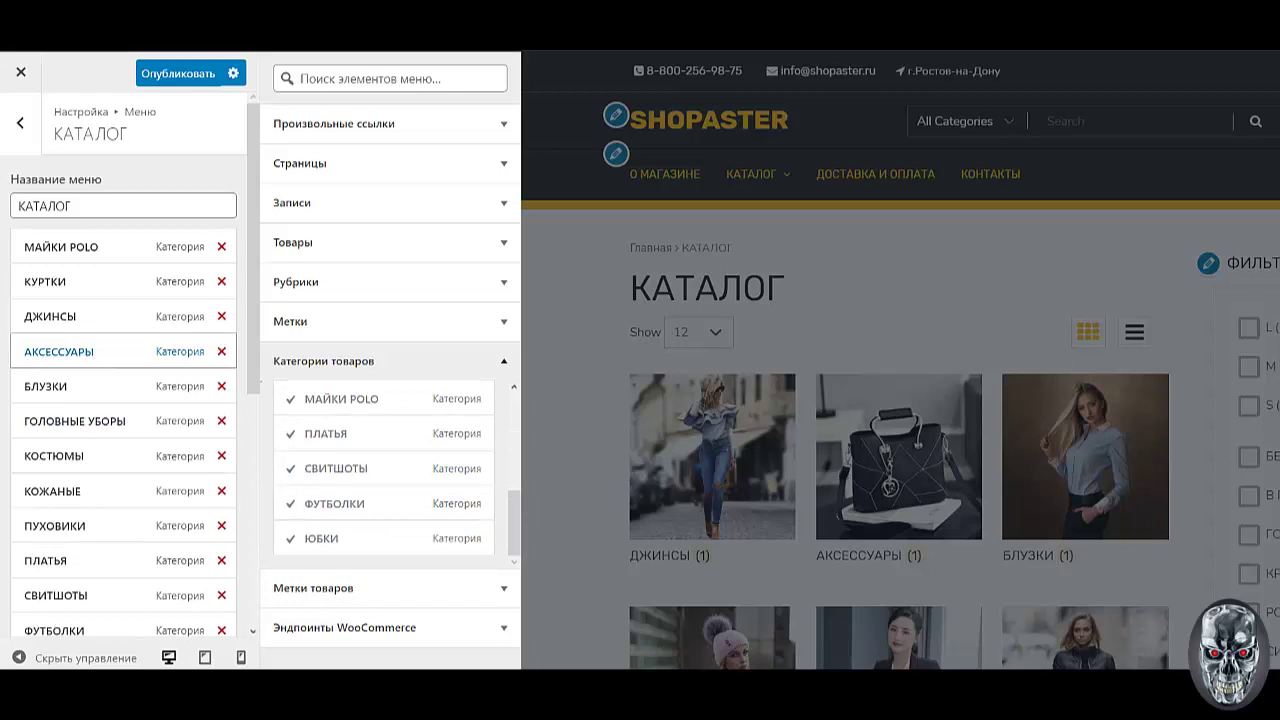
Reorder the КАТАЛОГ menu so it begins with ПЛАТЬЯ, ЮБКИ, ДЖИНСЫ and БЛУЗКИ
left_click_drag(50, 560, 40, 246)
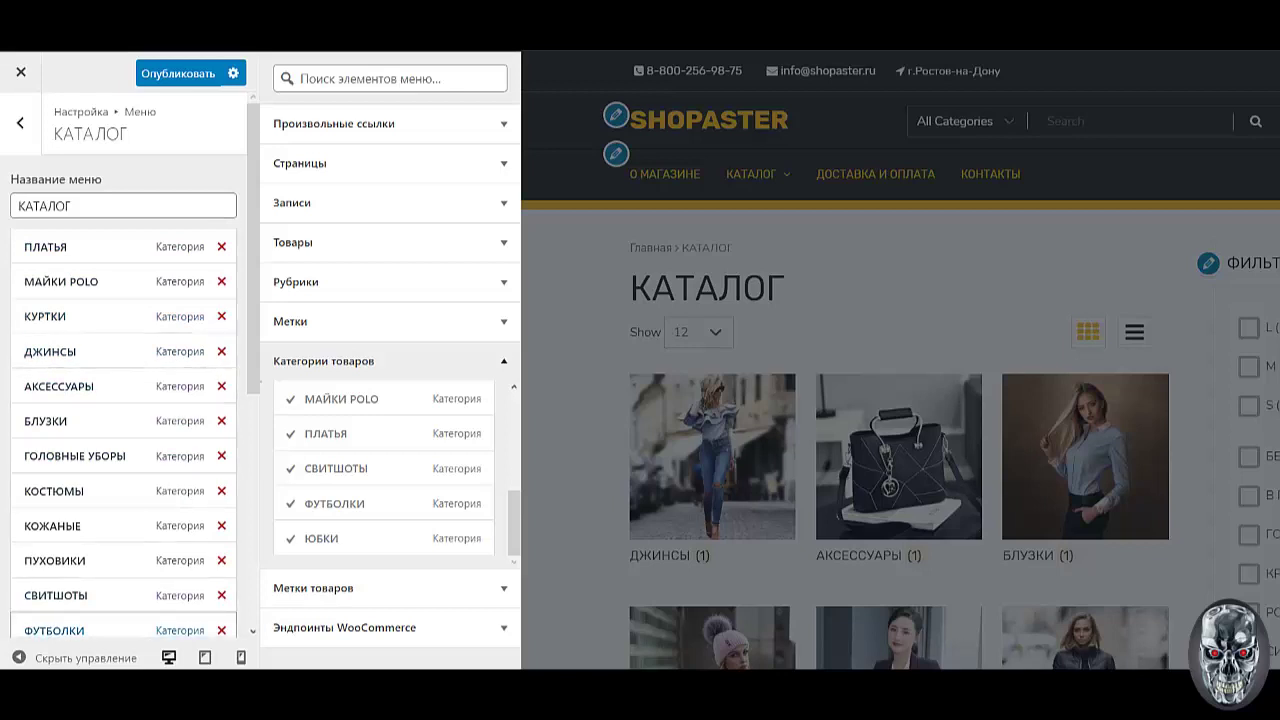
scroll(50, 560, "down", 2)
left_click_drag(45, 574, 45, 195)
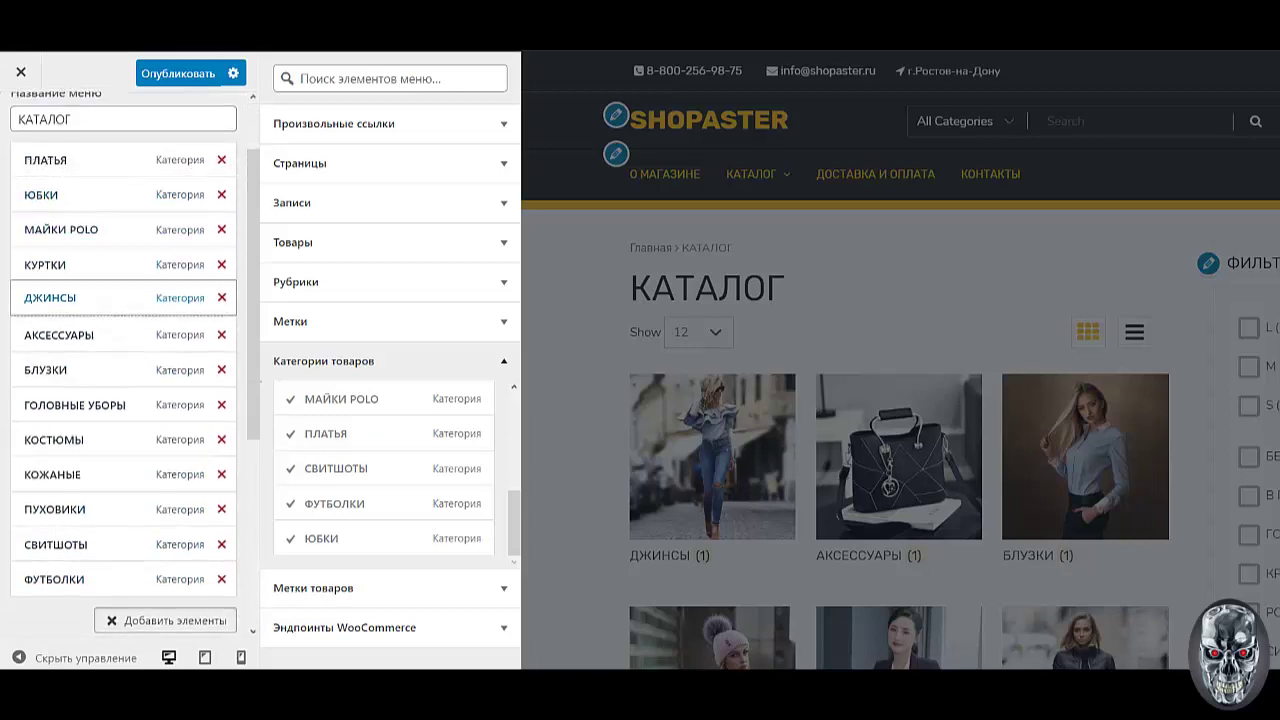
left_click_drag(40, 300, 40, 230)
left_click_drag(45, 370, 45, 262)
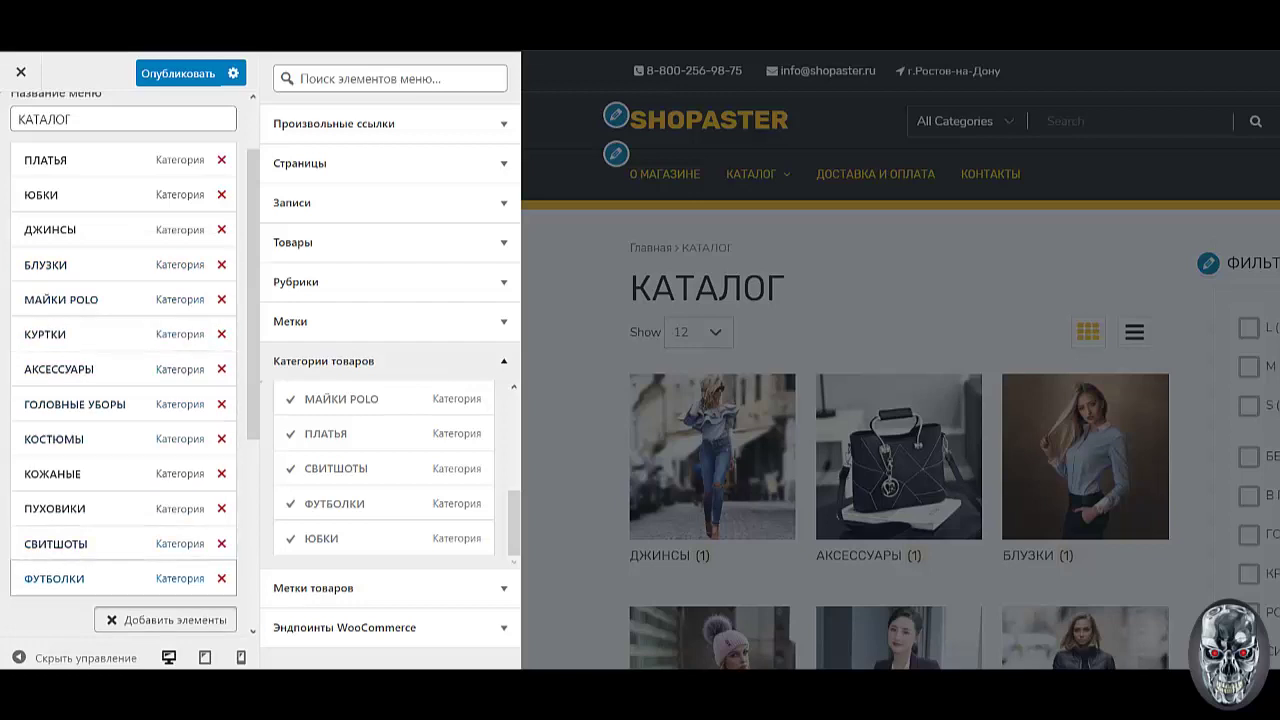
Order the remaining items as ФУТБОЛКИ, МАЙКИ POLO, КОСТЮМЫ, СВИТШОТЫ, КУРТКИ with КОЖАНЫЕ and ПУХОВИКИ nested under it, ГОЛОВНЫЕ УБОРЫ, АКСЕССУАРЫ
left_click_drag(45, 578, 45, 299)
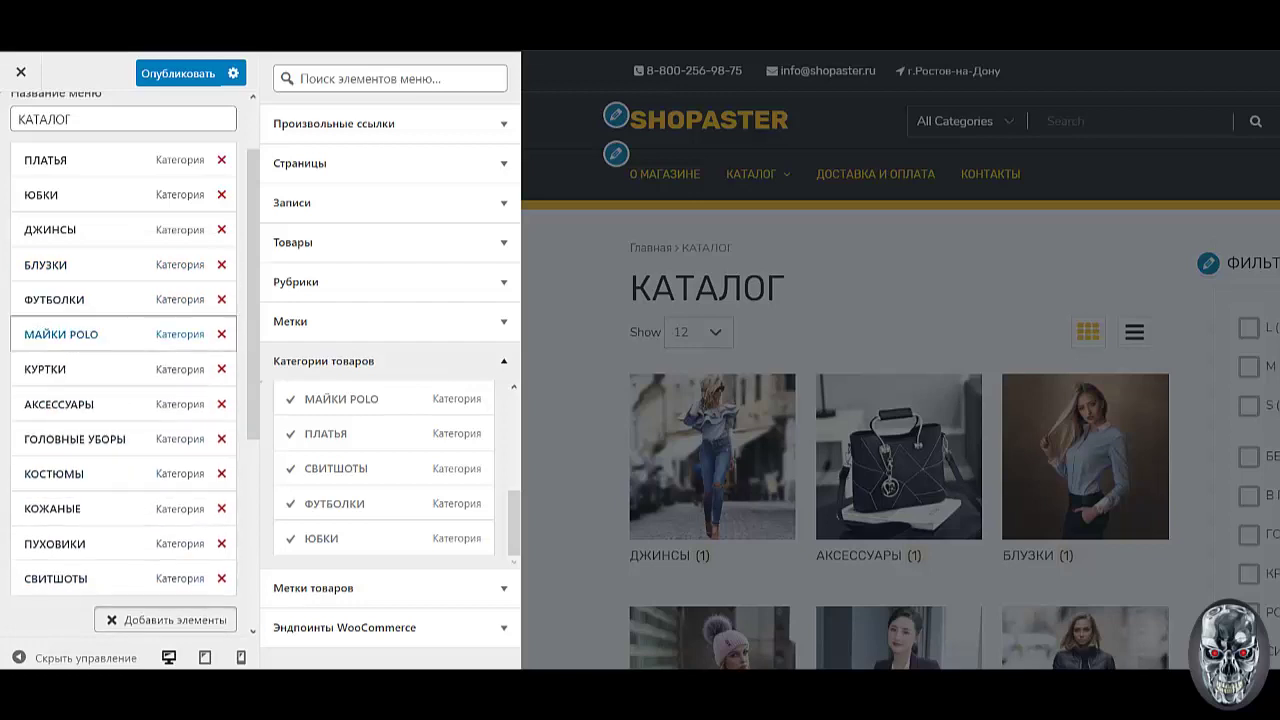
left_click_drag(45, 473, 45, 369)
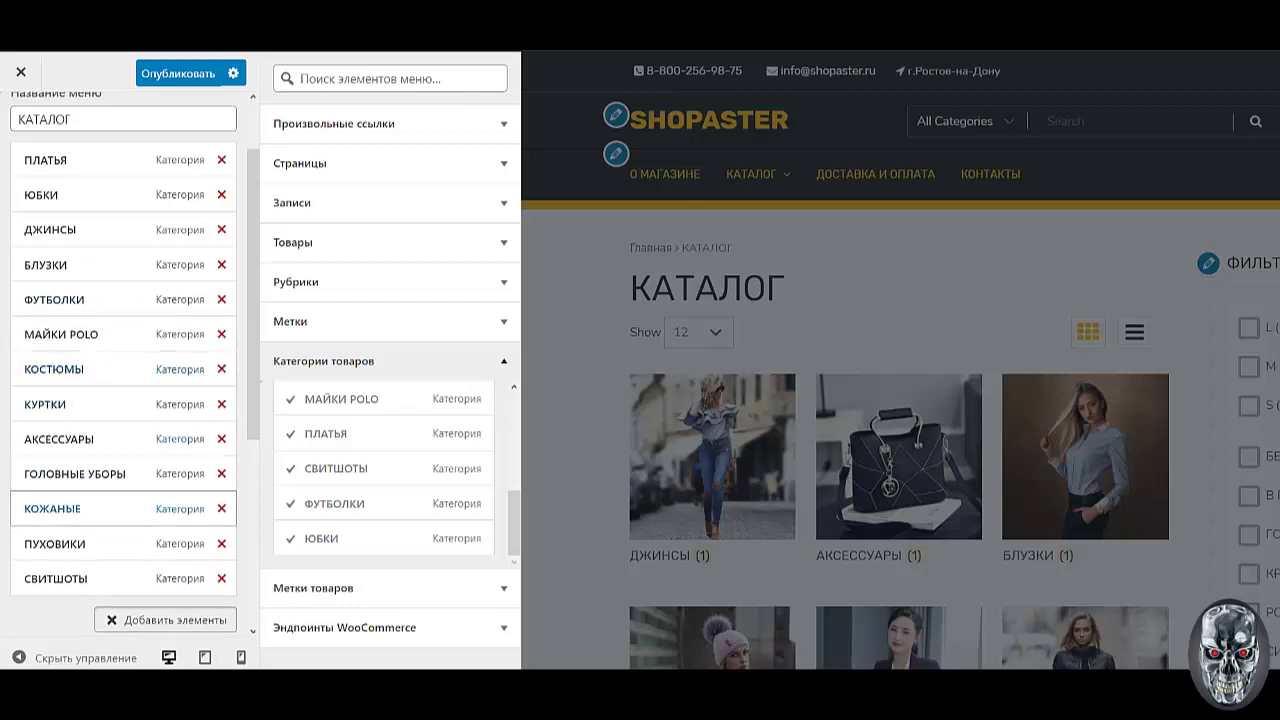
left_click_drag(45, 578, 45, 404)
left_click_drag(45, 543, 62, 473)
left_click_drag(45, 578, 45, 543)
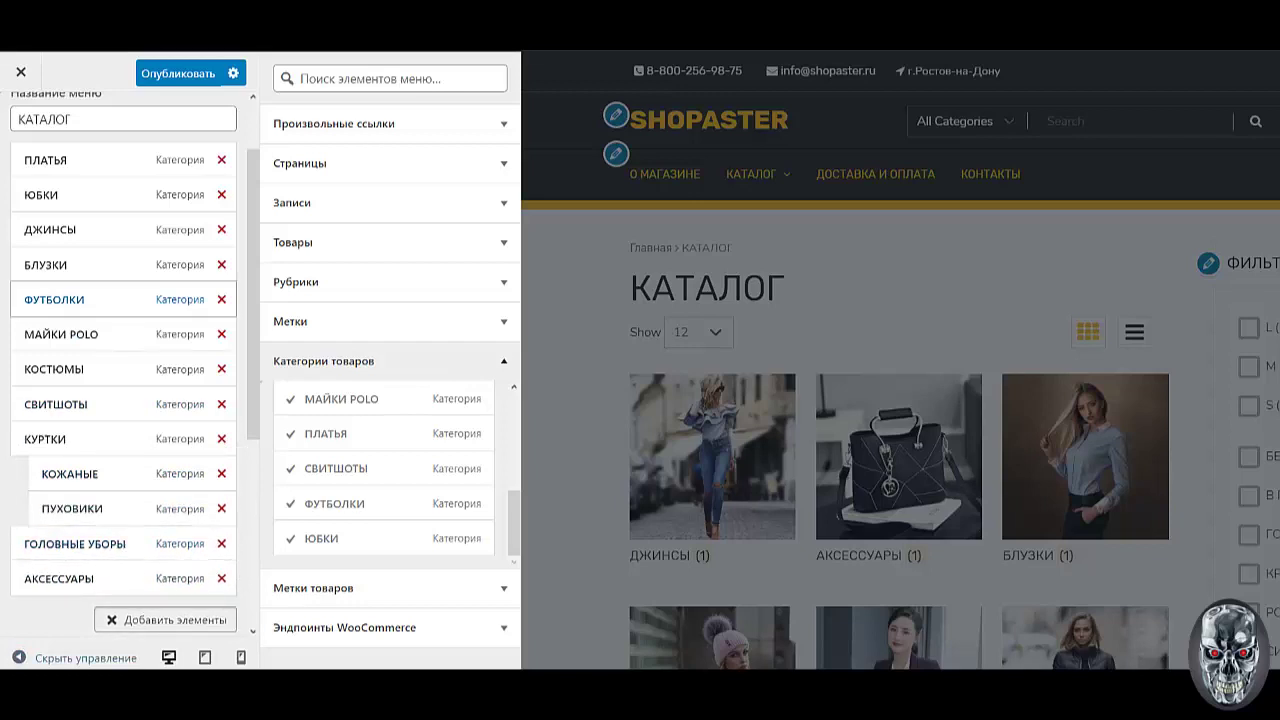
Publish the КАТАЛОГ menu and check the All Products category list in the home page preview
left_click(177, 73)
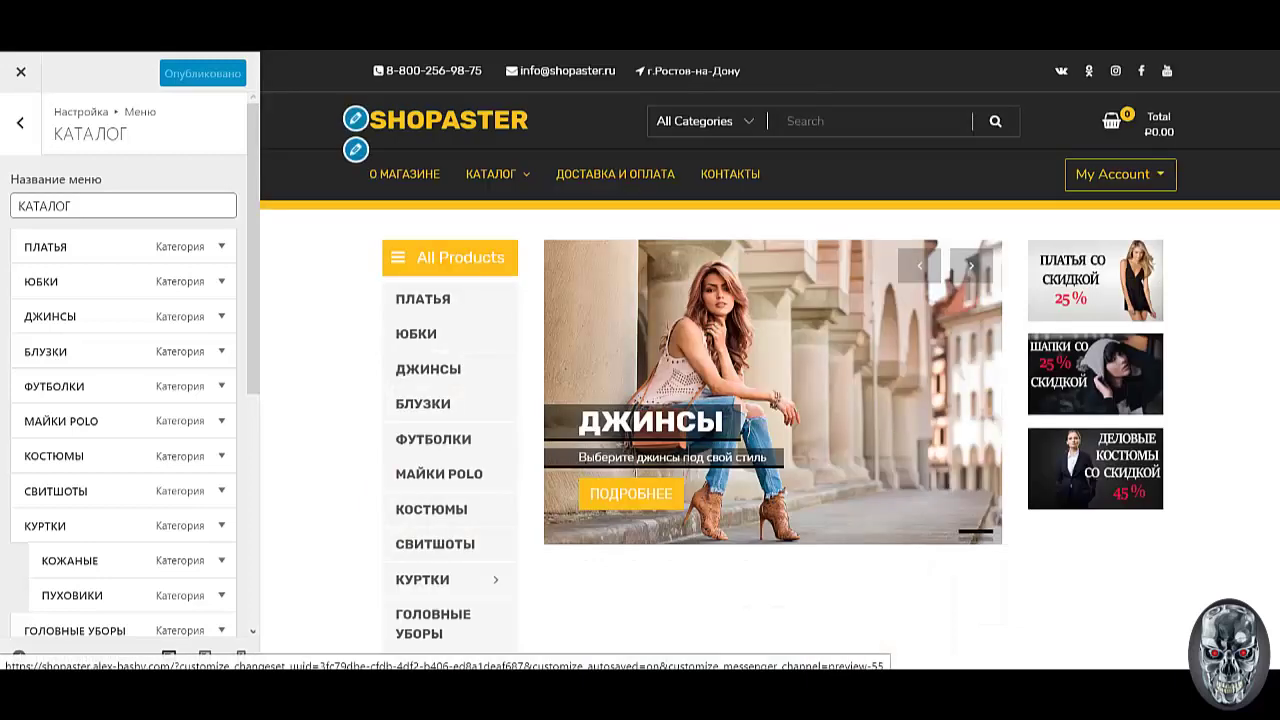
scroll(769, 360, "down", 3)
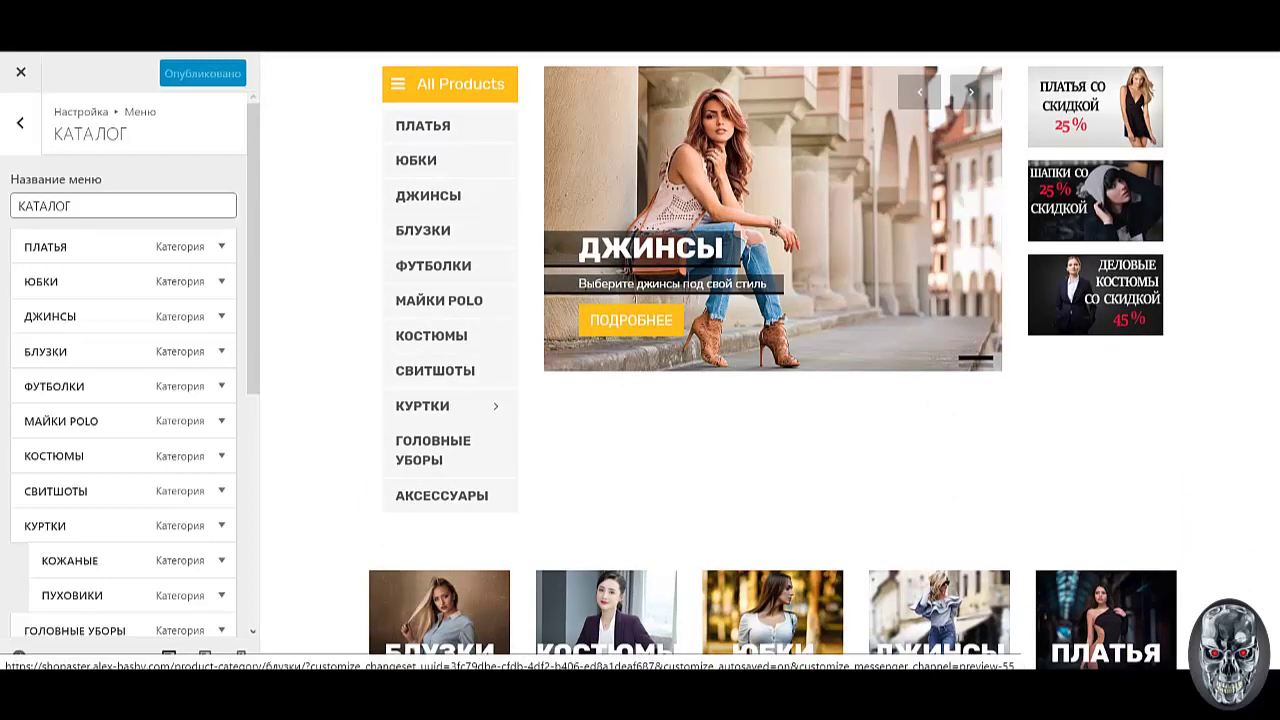
scroll(769, 360, "up", 1)
scroll(770, 360, "up", 1)
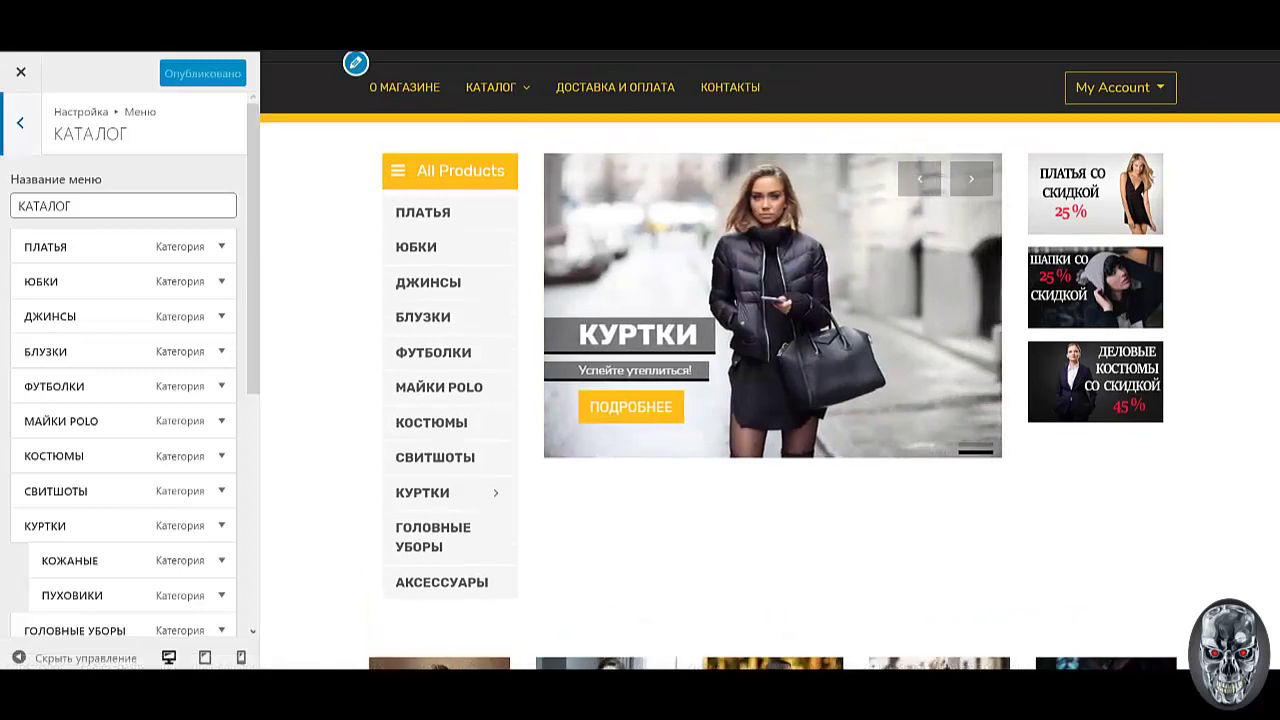
Create a new menu named ШАПКА assigned to the Top bar Navigation location
left_click(20, 122)
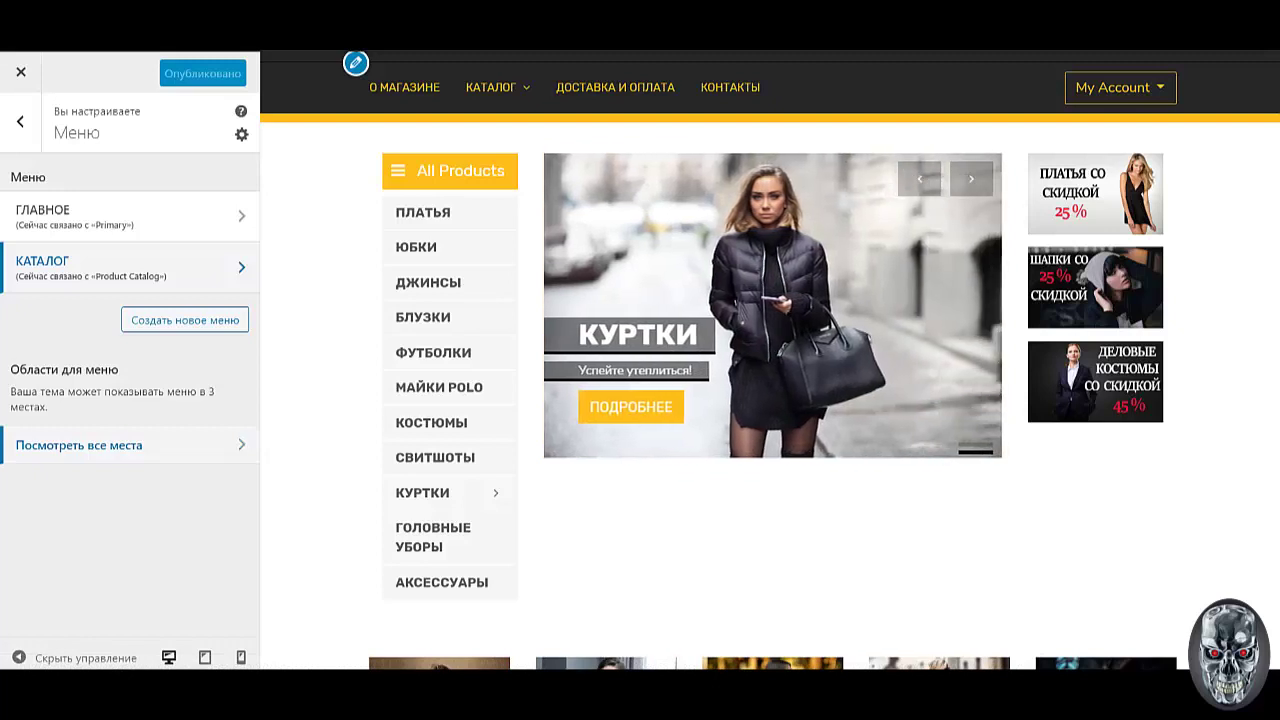
left_click(185, 319)
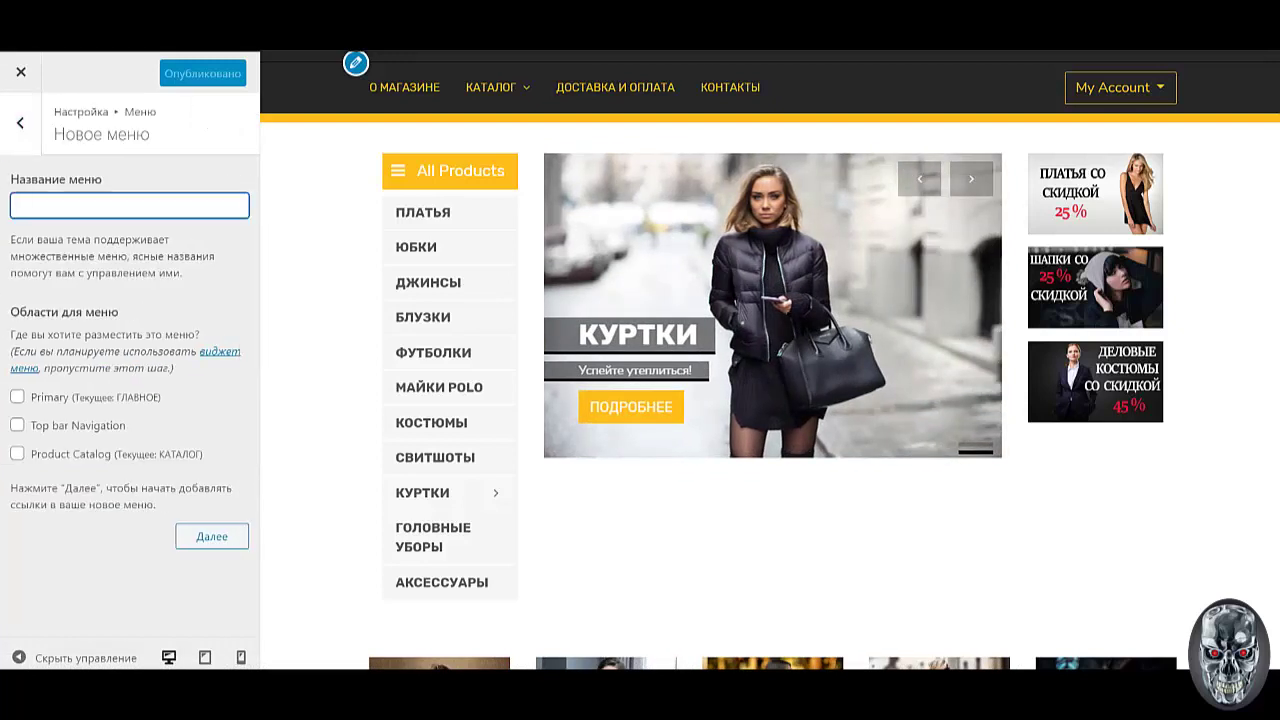
type("шАПКА")
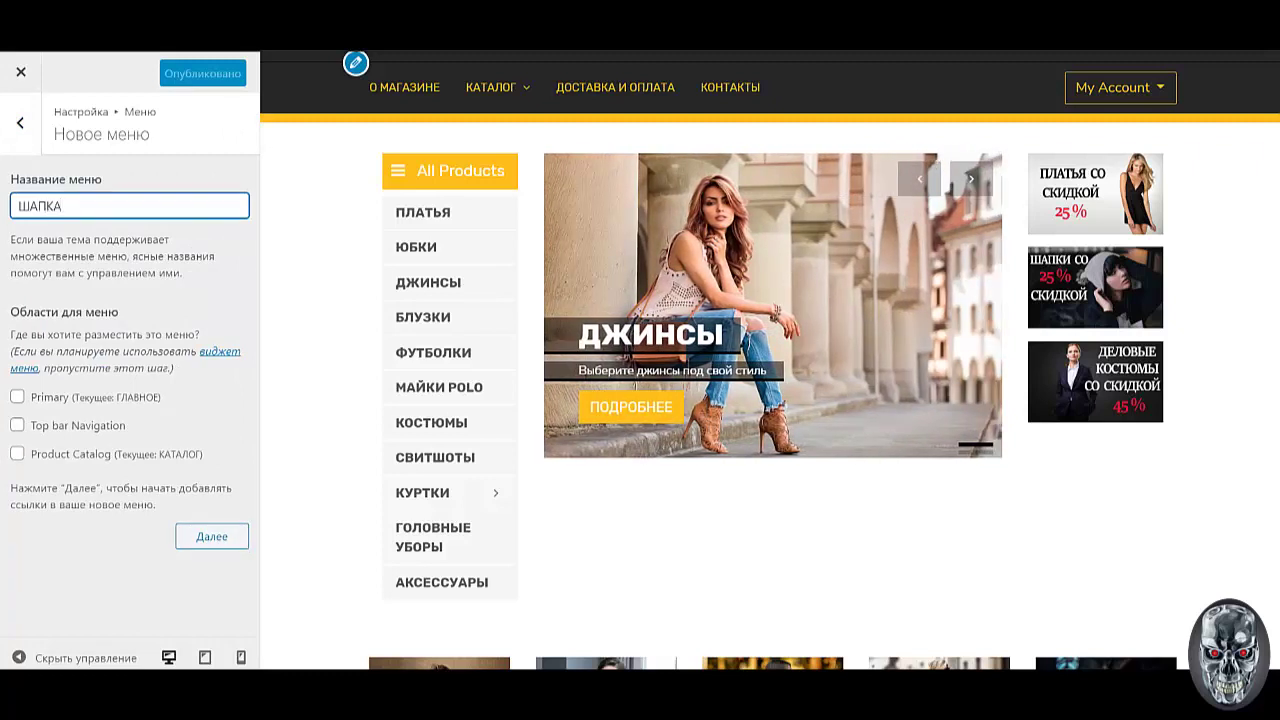
left_click(17, 425)
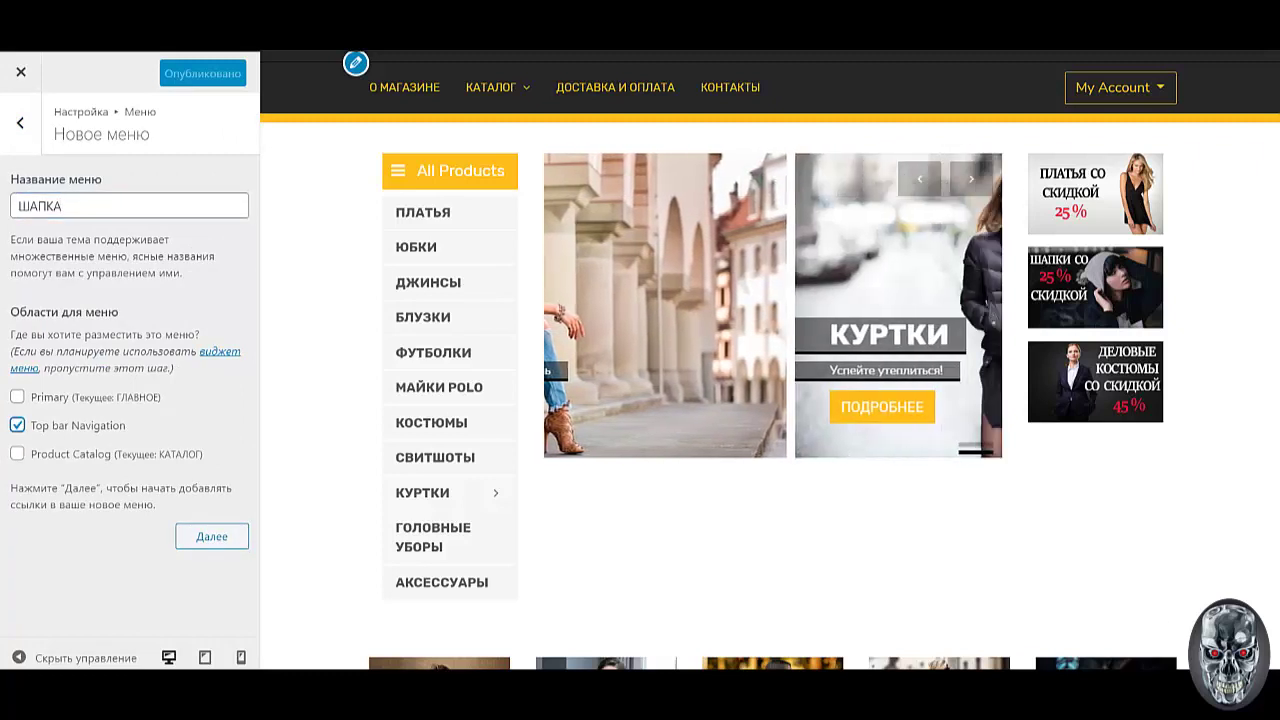
left_click(211, 536)
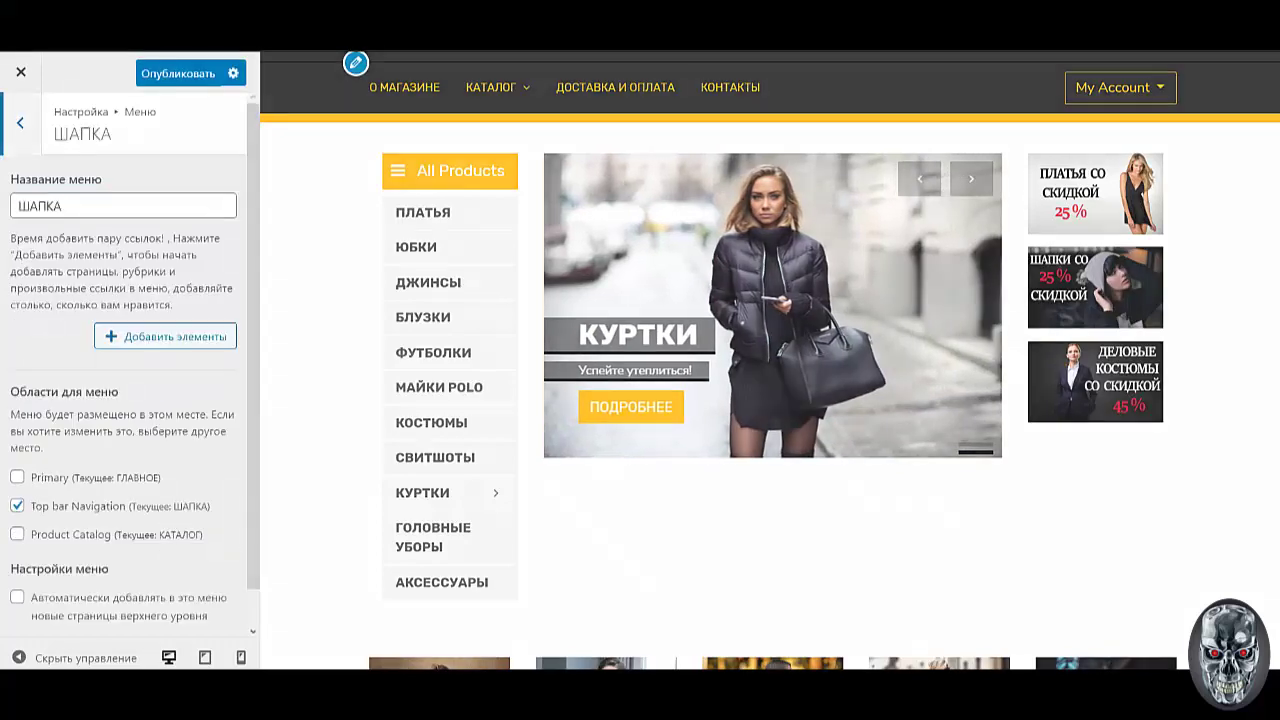
Add the ИЗБРАННОЕ page to the ШАПКА menu
left_click(165, 336)
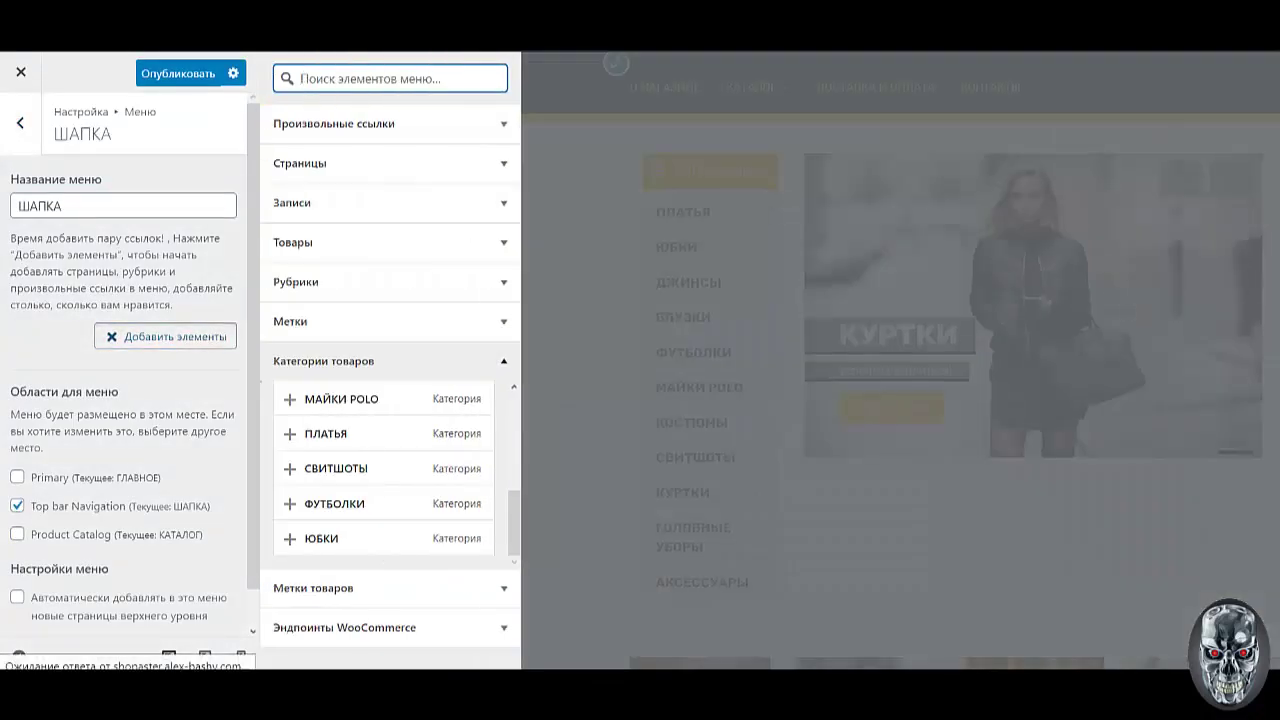
left_click(389, 163)
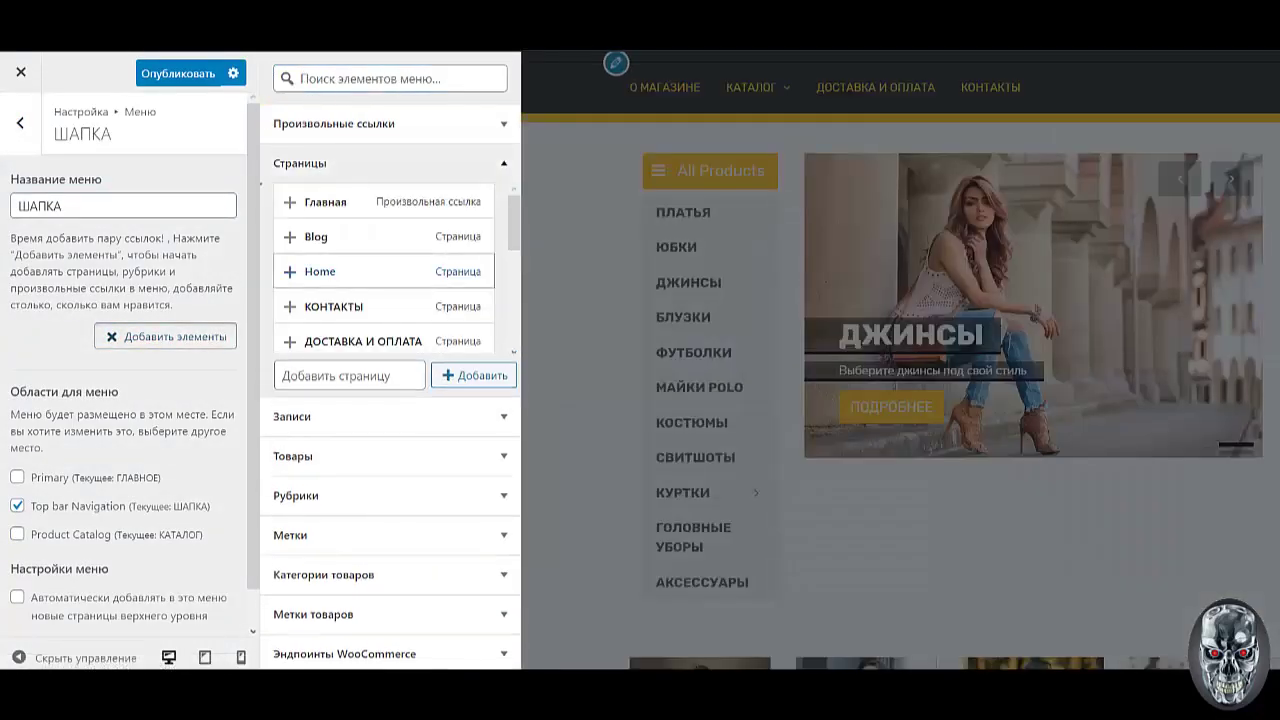
scroll(384, 271, "down", 2)
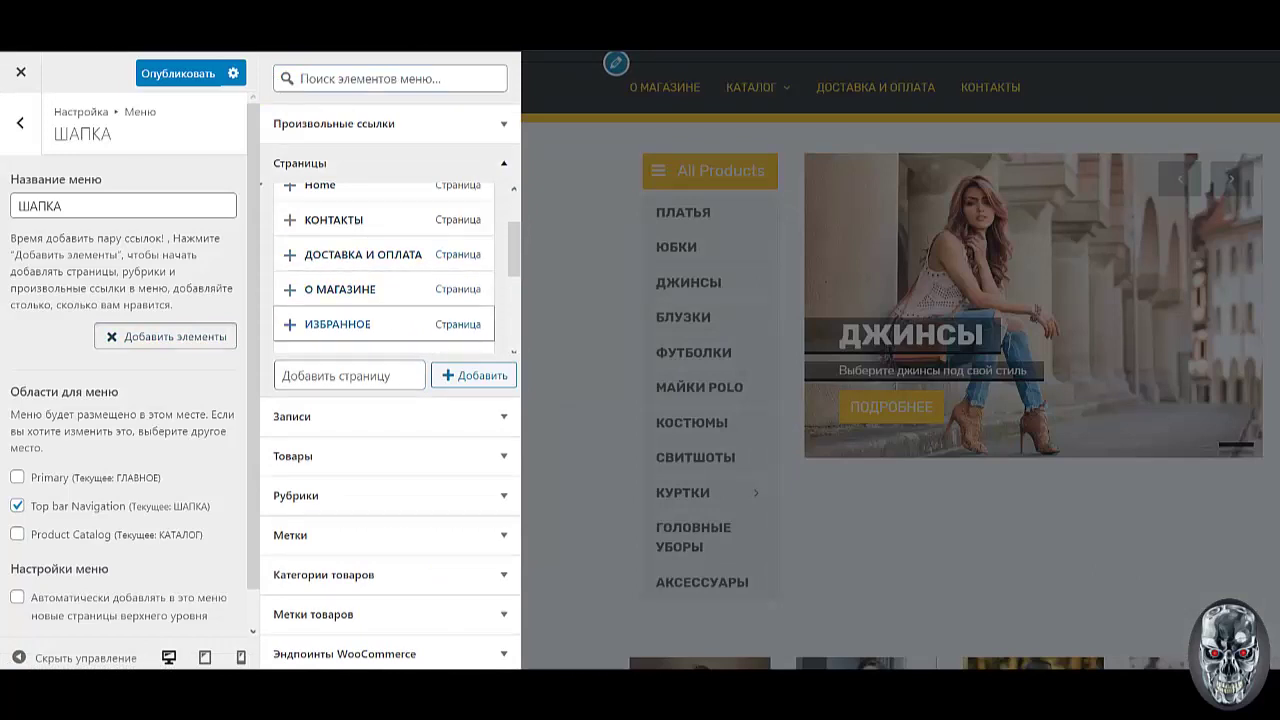
left_click(337, 324)
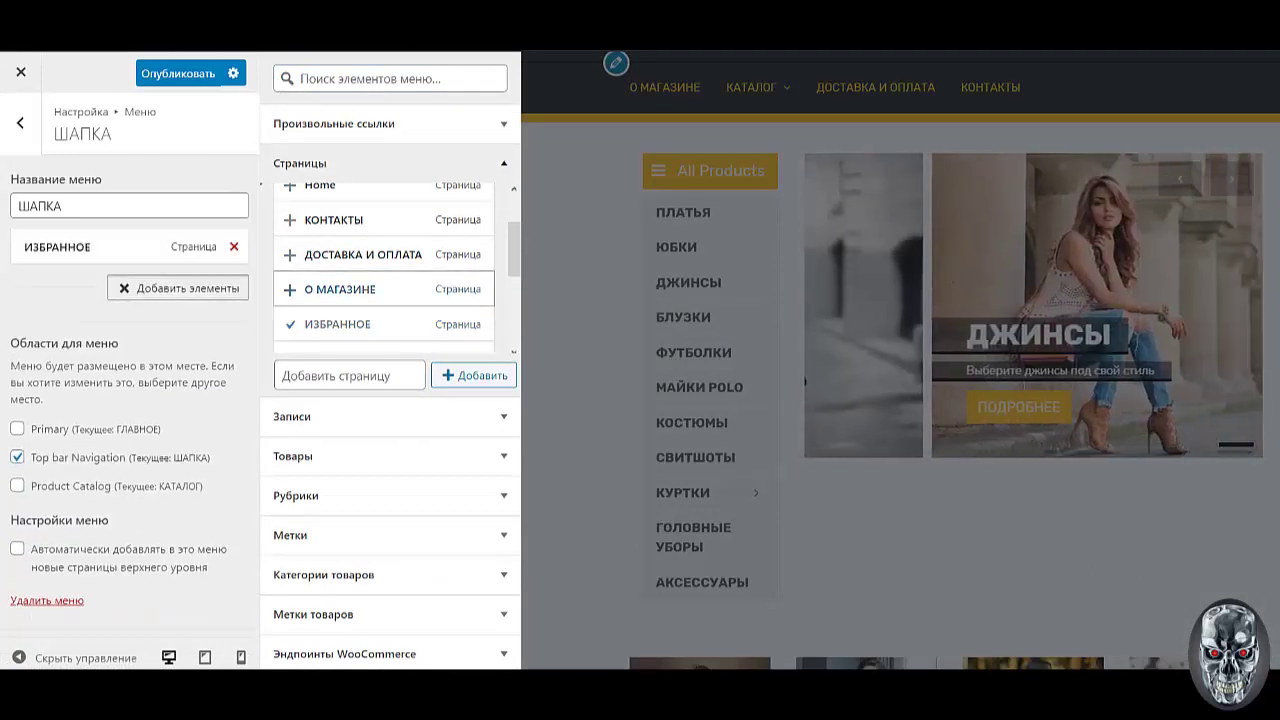
Start a custom link for the ШАПКА menu with the link text КОНСУЛЬТАЦ
scroll(384, 289, "up", 2)
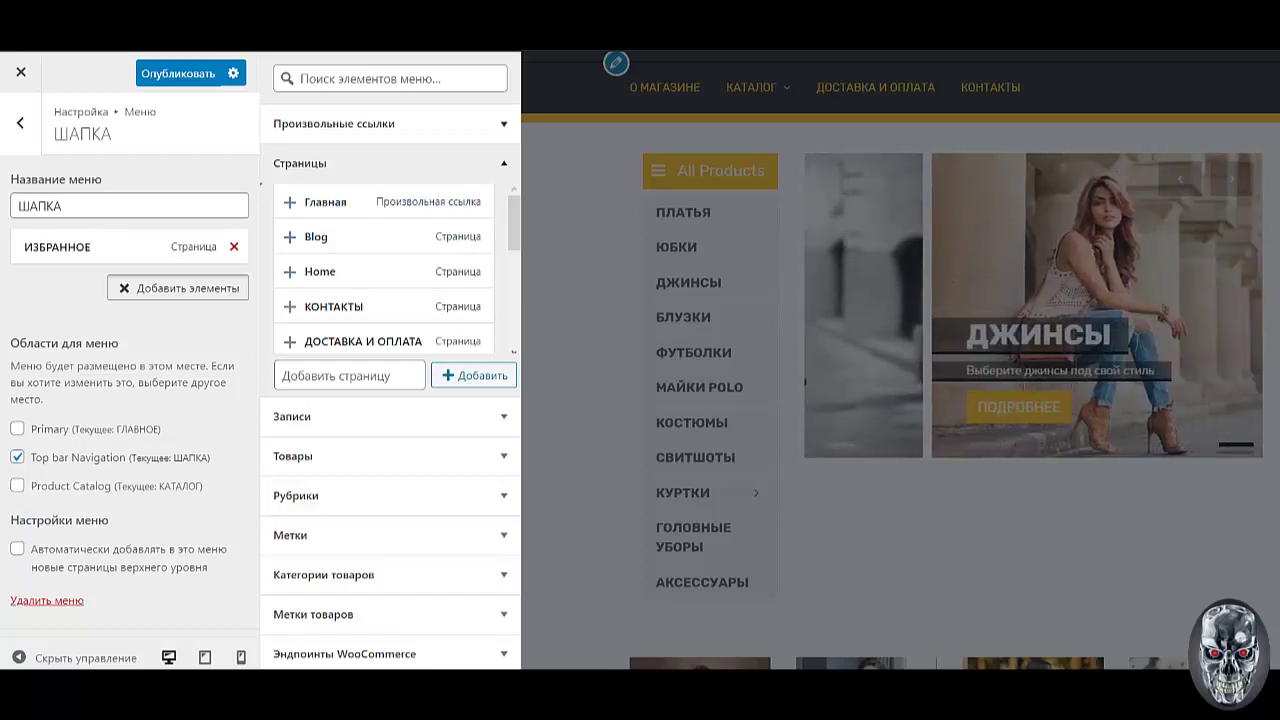
left_click(390, 123)
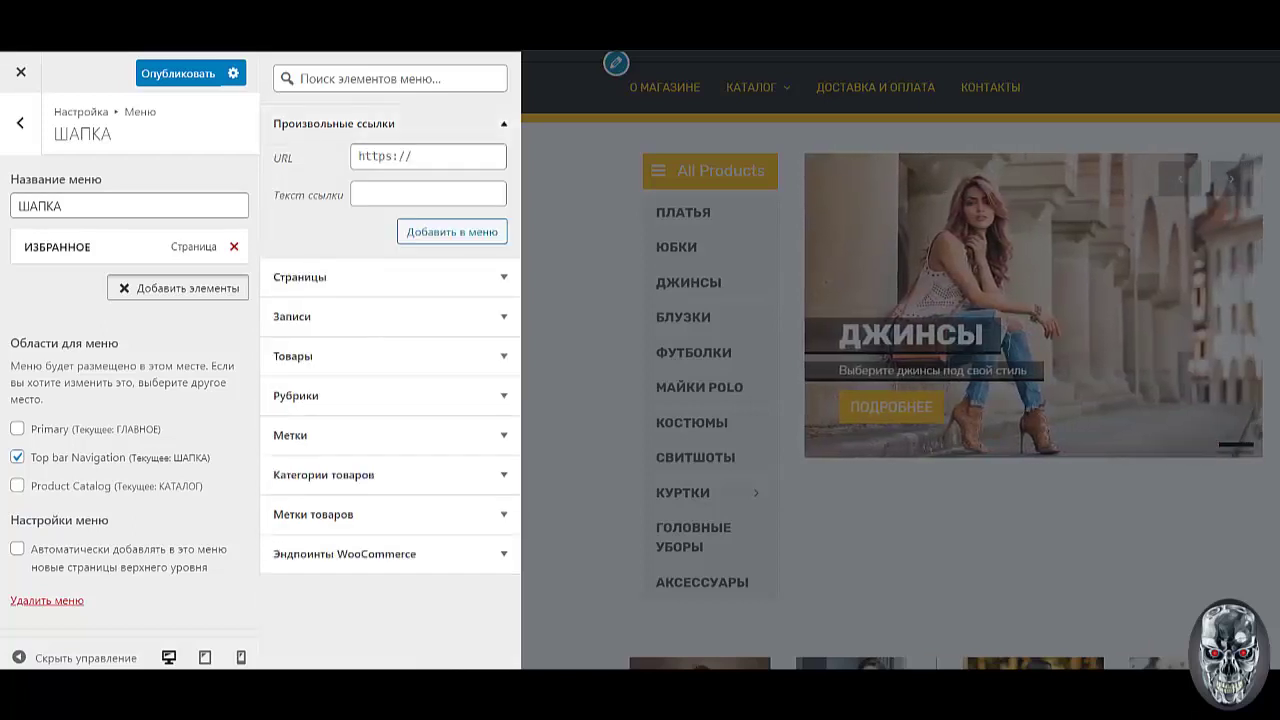
type("КОНСУ")
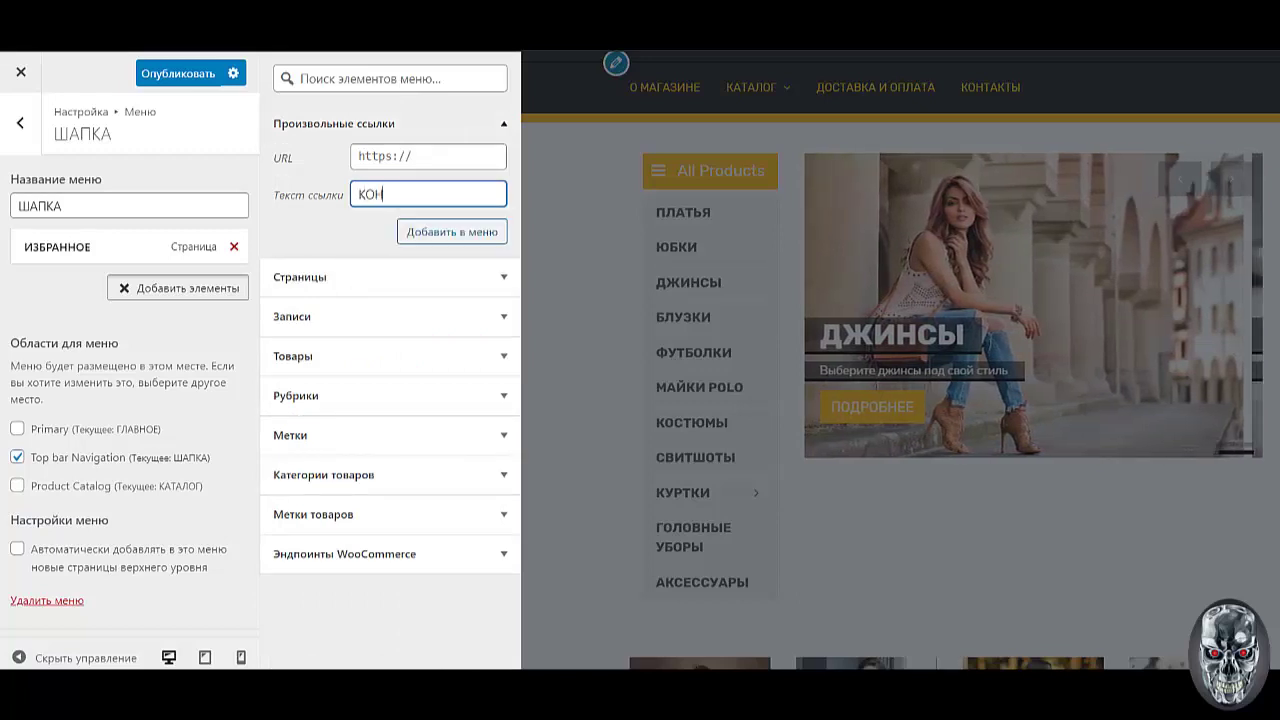
type("ЛЬТАЦ")
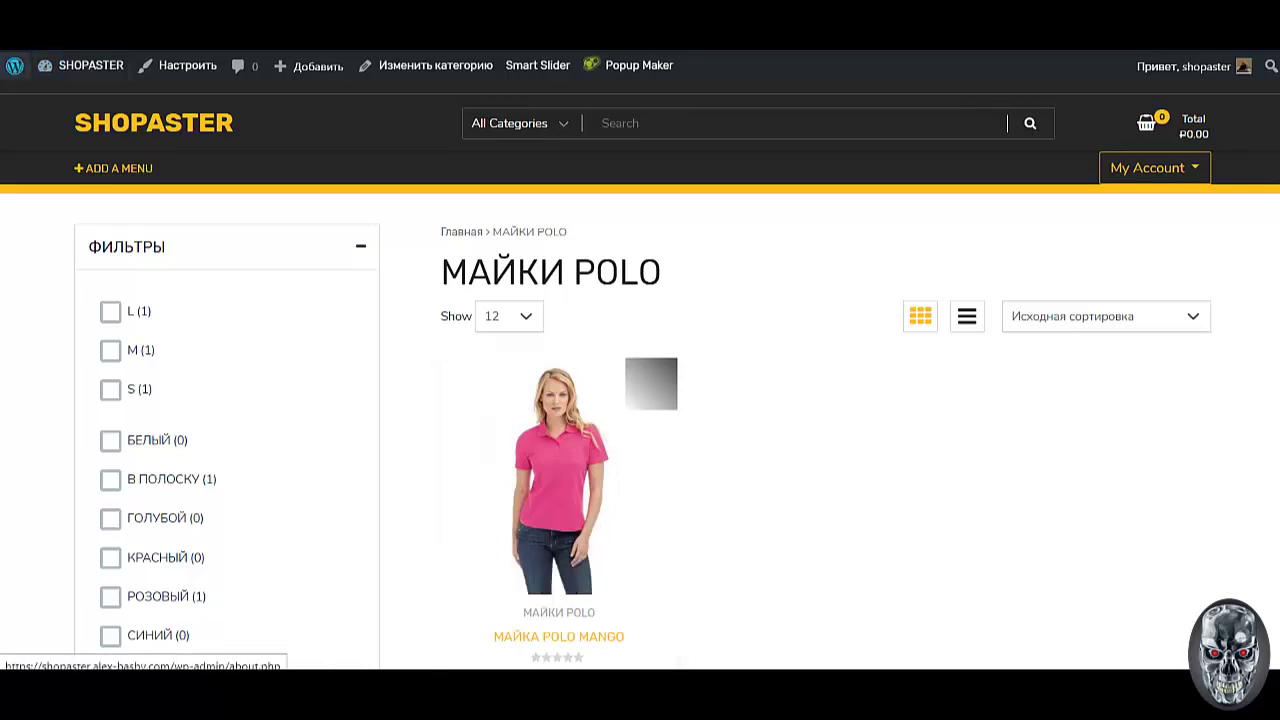
Open the popup list in the site's admin console and copy the КОНСУЛЬТАЦИЯ popup's CSS class popmake-81
mouse_move(88, 66)
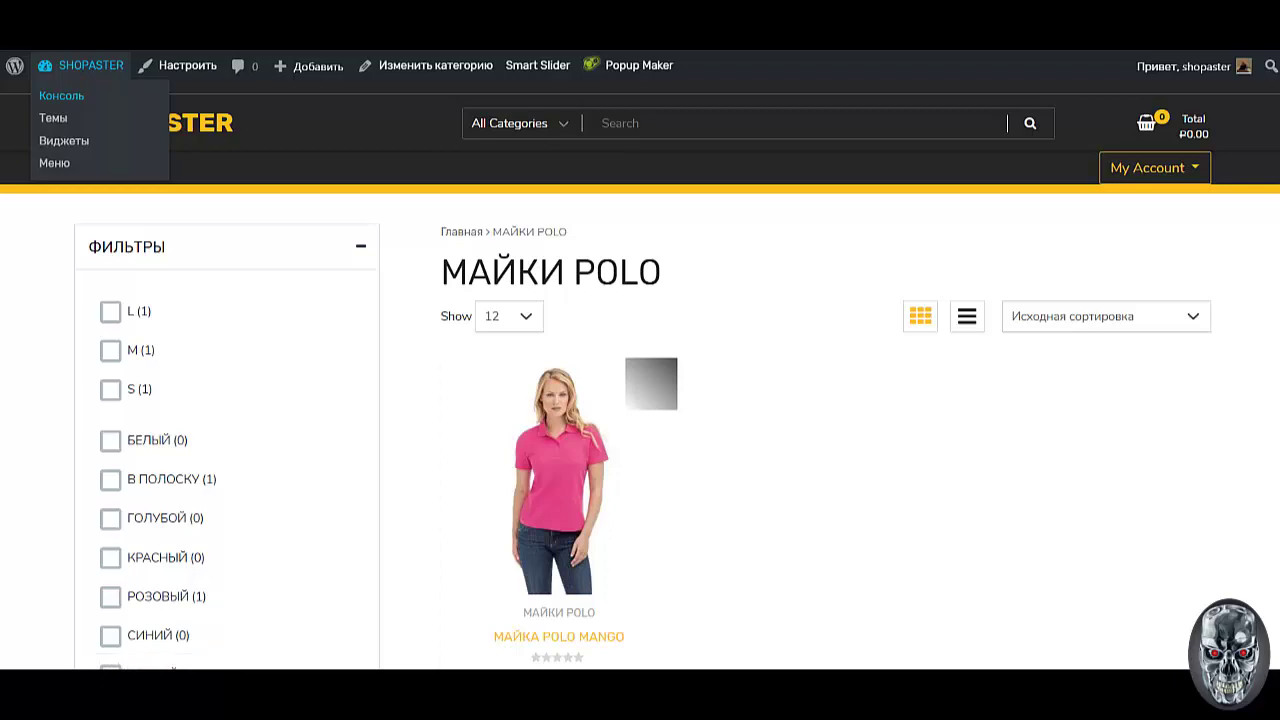
left_click(61, 95)
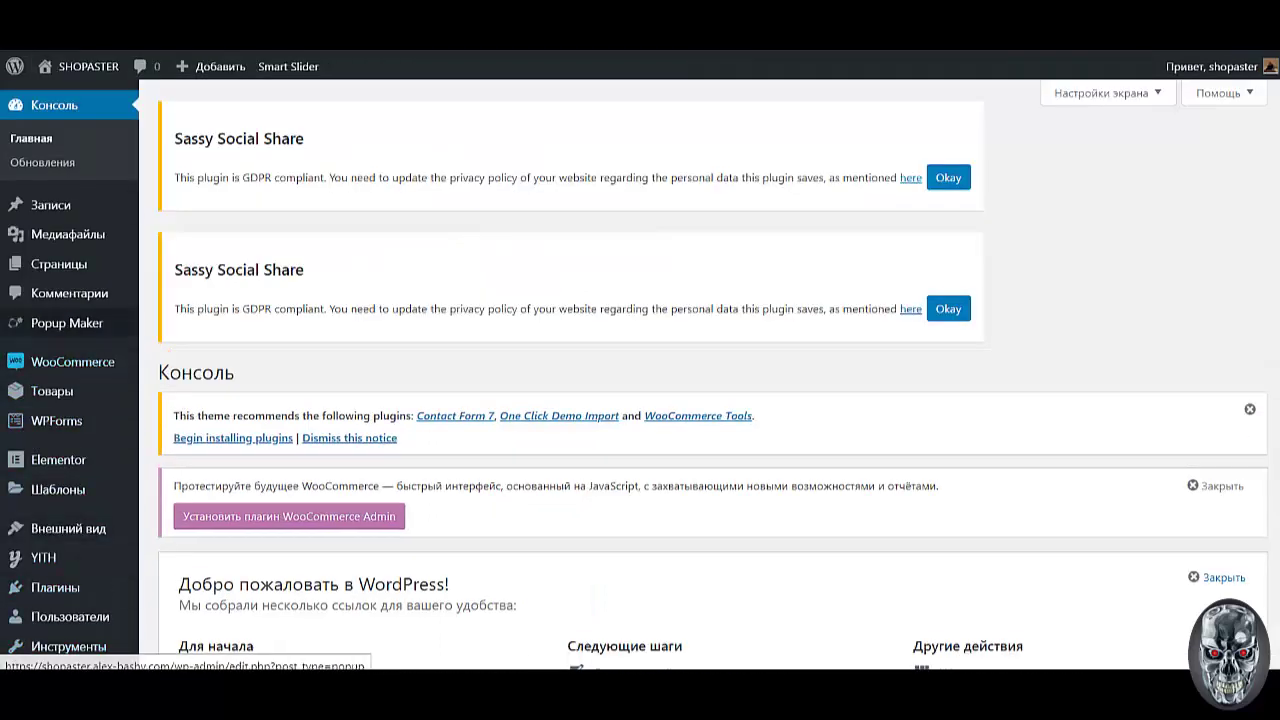
mouse_move(66, 323)
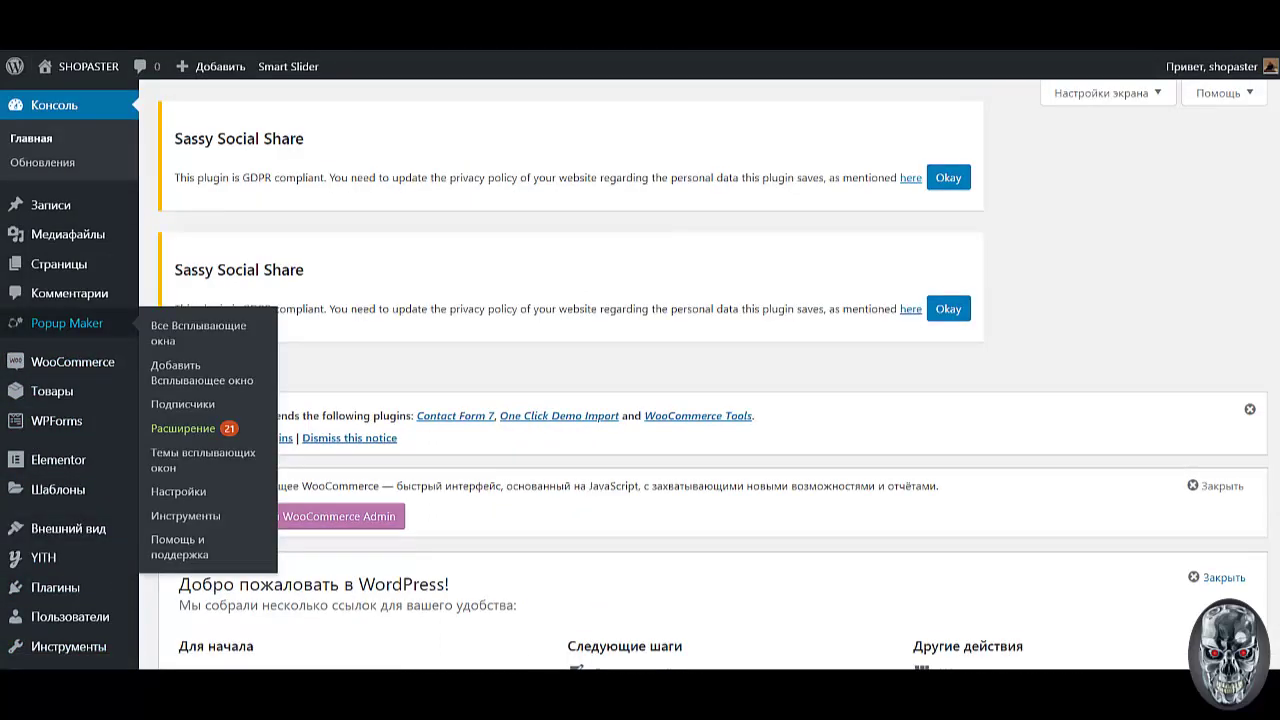
left_click(66, 323)
scroll(640, 373, "down", 3)
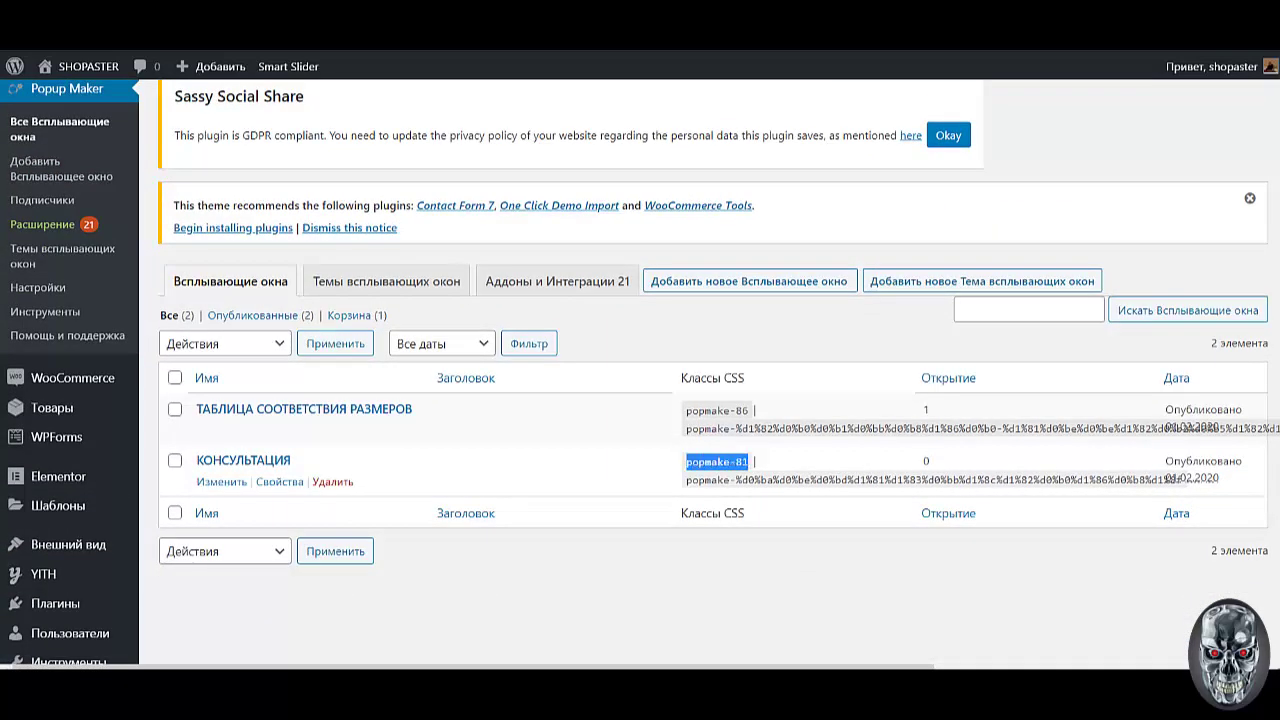
left_click(679, 439)
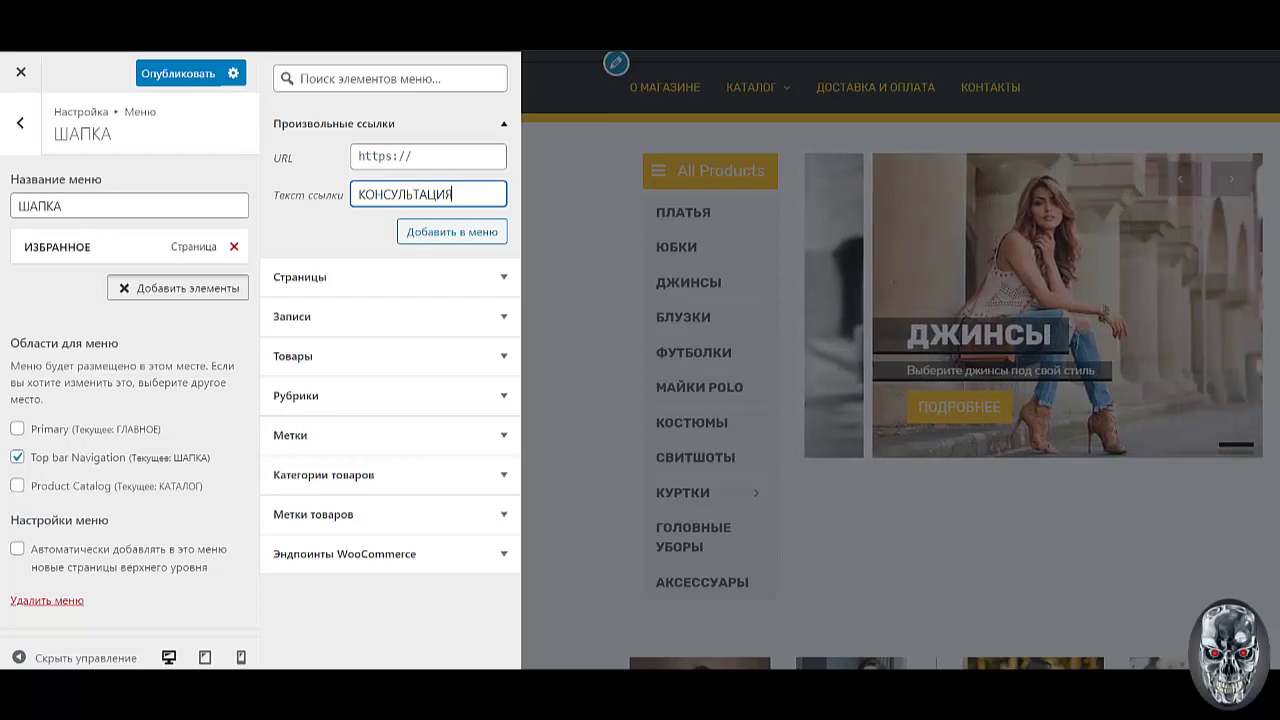
Add the КОНСУЛЬТАЦИЯ custom link with the URL #popmake-81 to the ШАПКА menu and check it in the preview's top bar
left_click(359, 156)
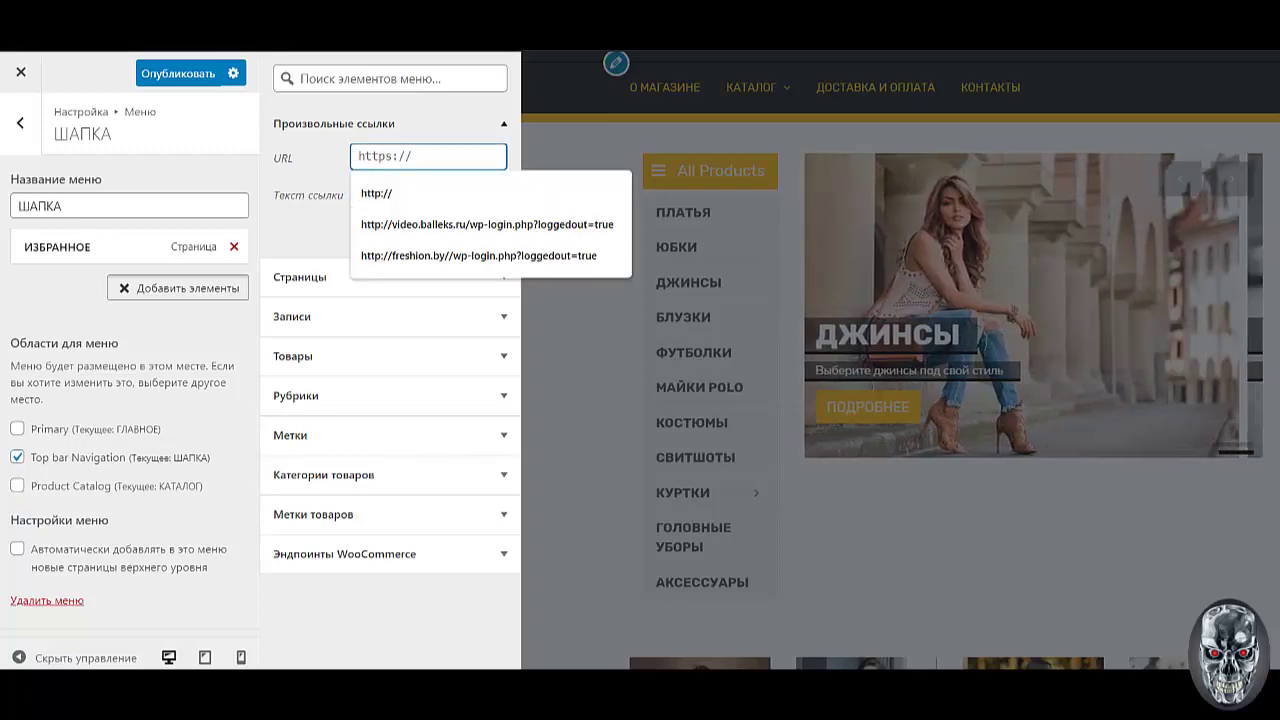
type("#popmake-81")
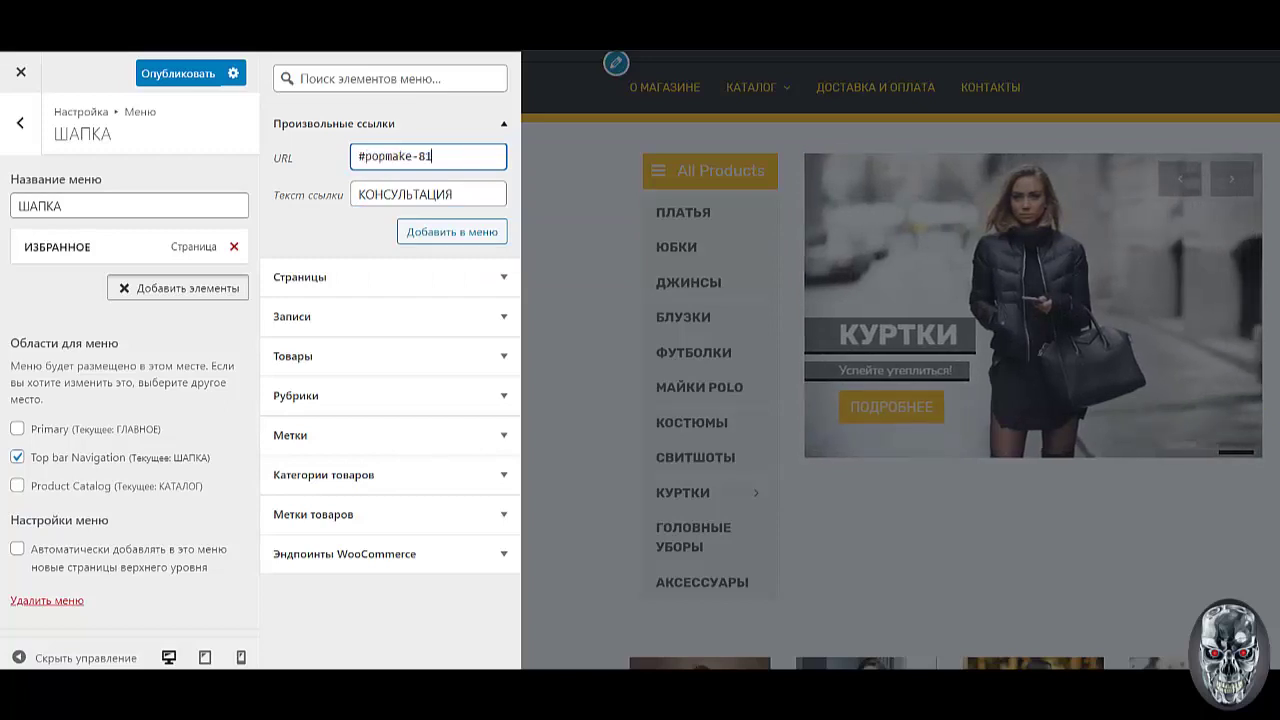
left_click(452, 231)
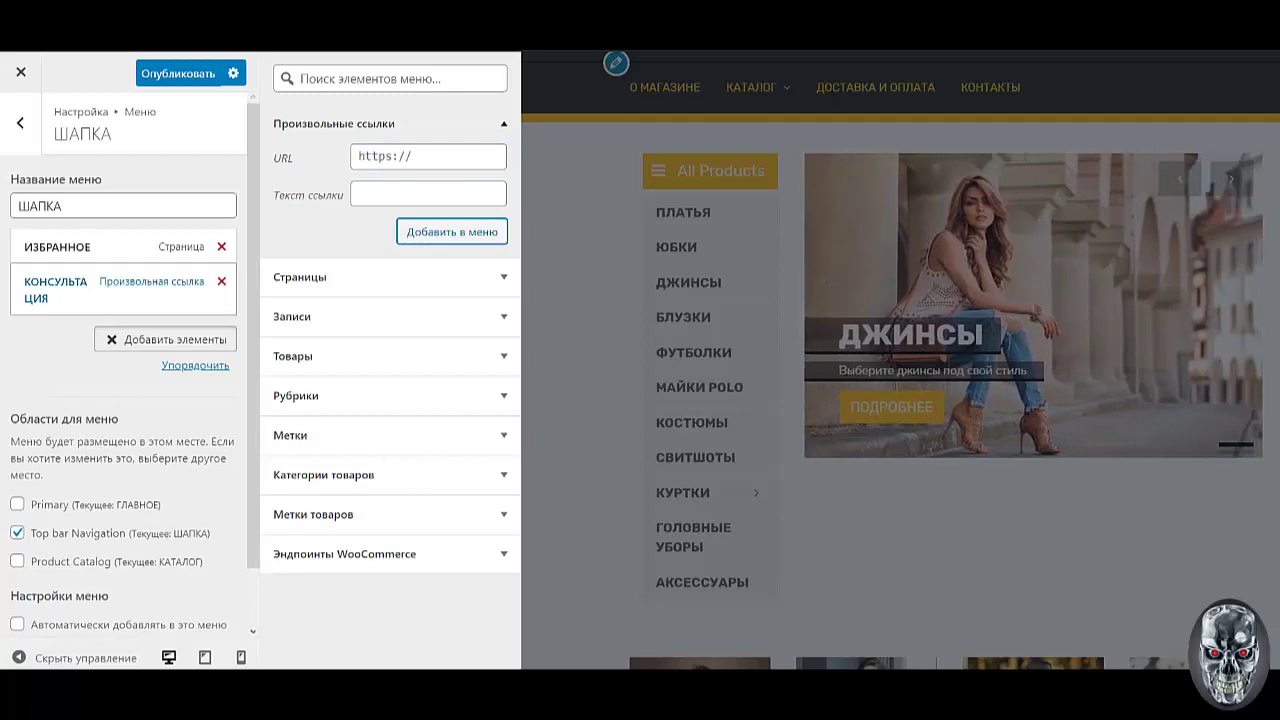
key("Escape")
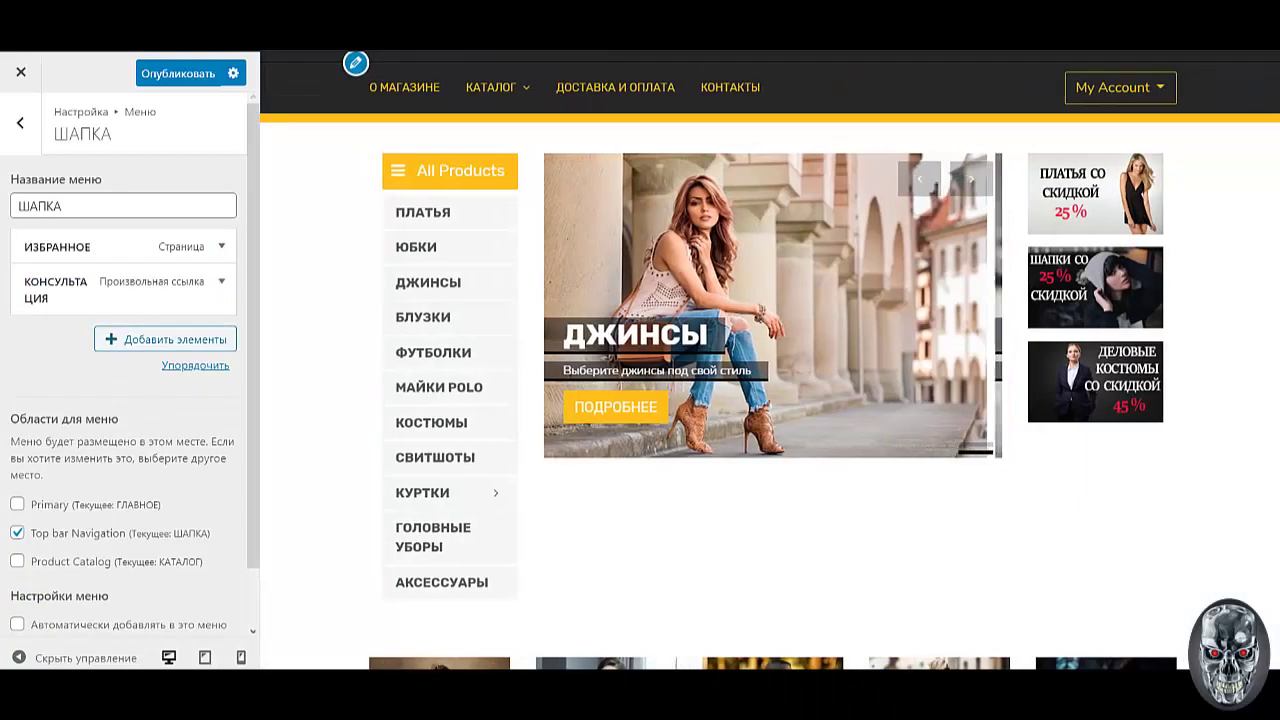
scroll(900, 360, "up", 1)
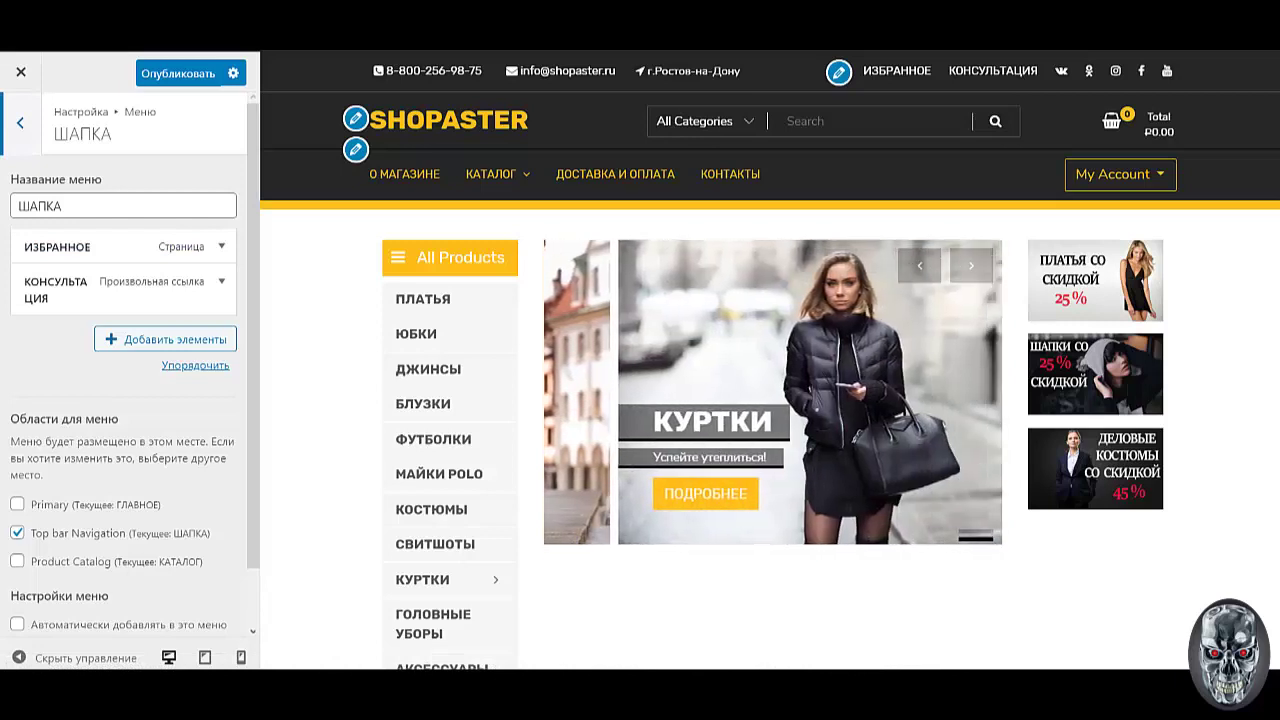
Create a new menu named ДЛЯ КЛИЕНТОВ without assigning it to any menu location
key("Escape")
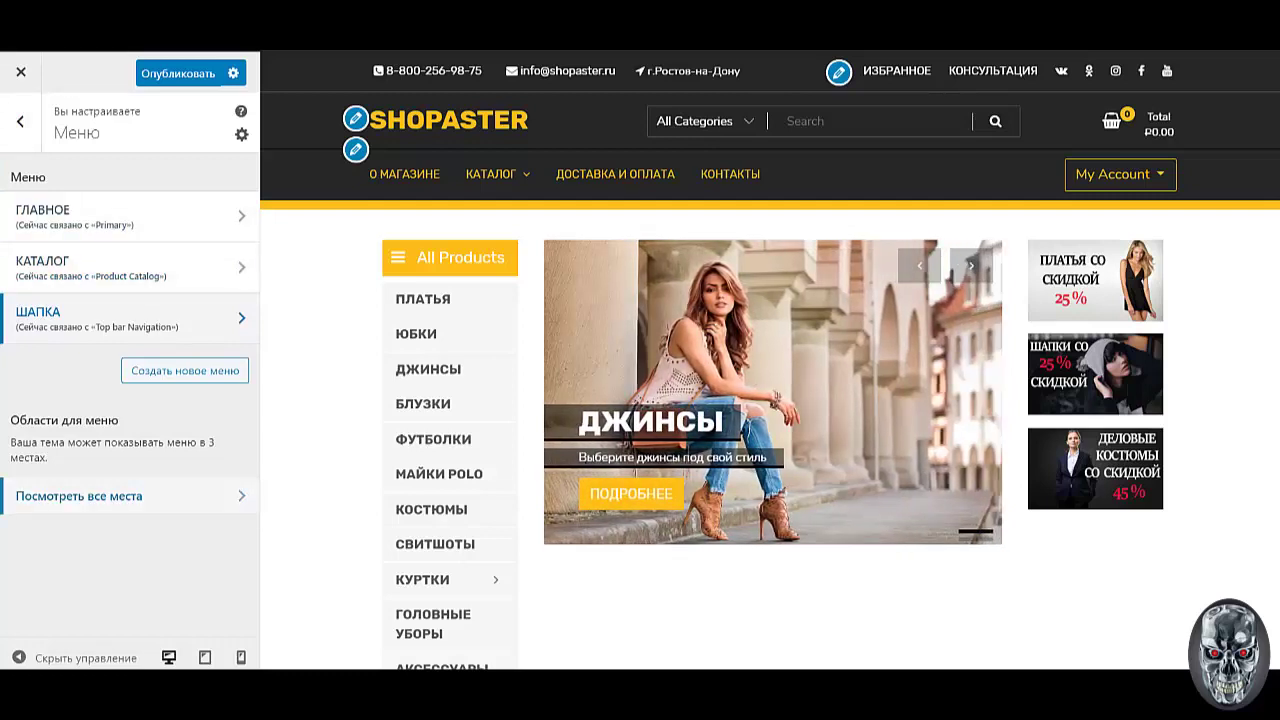
left_click(185, 370)
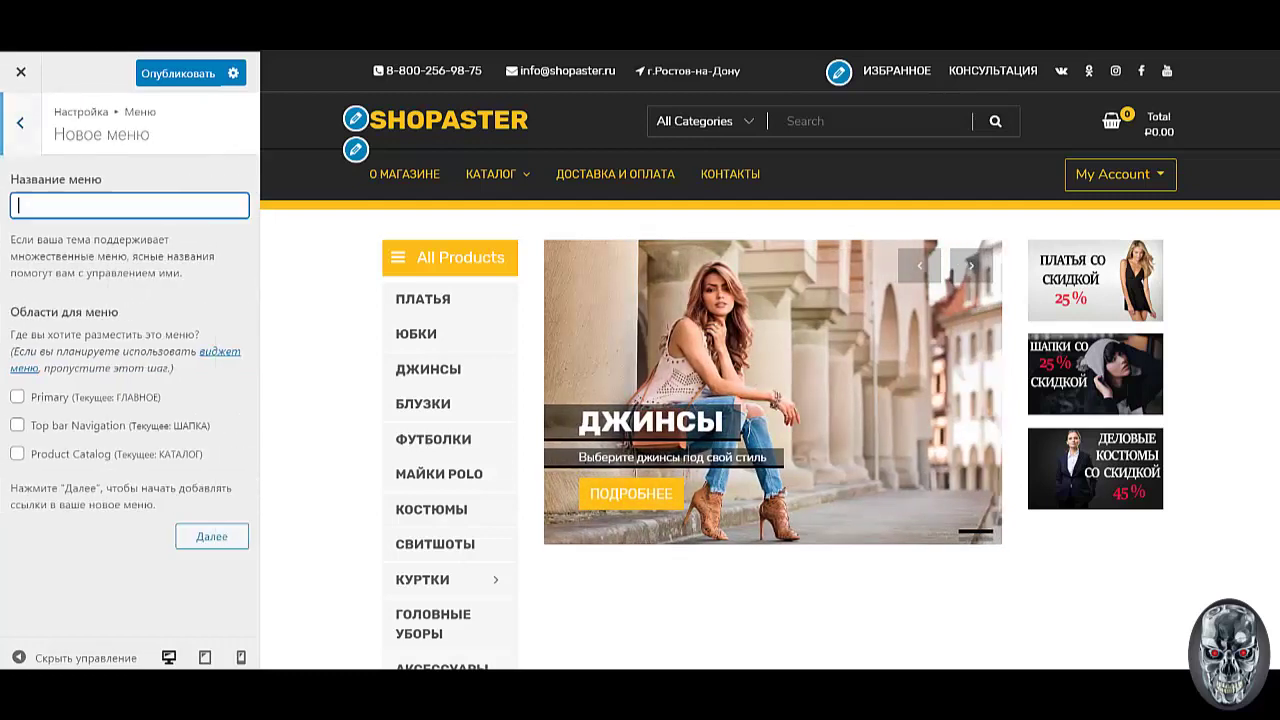
type("ДЛЯ КЛИЕНТОВ")
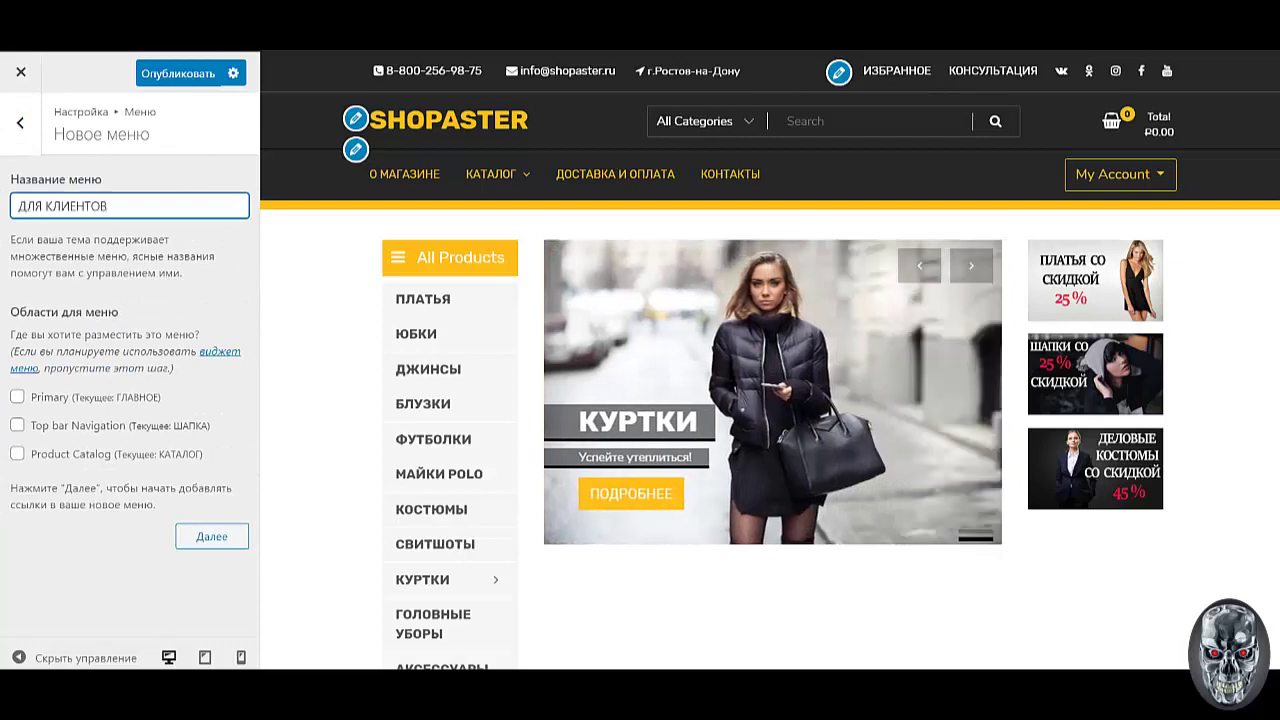
key("Return")
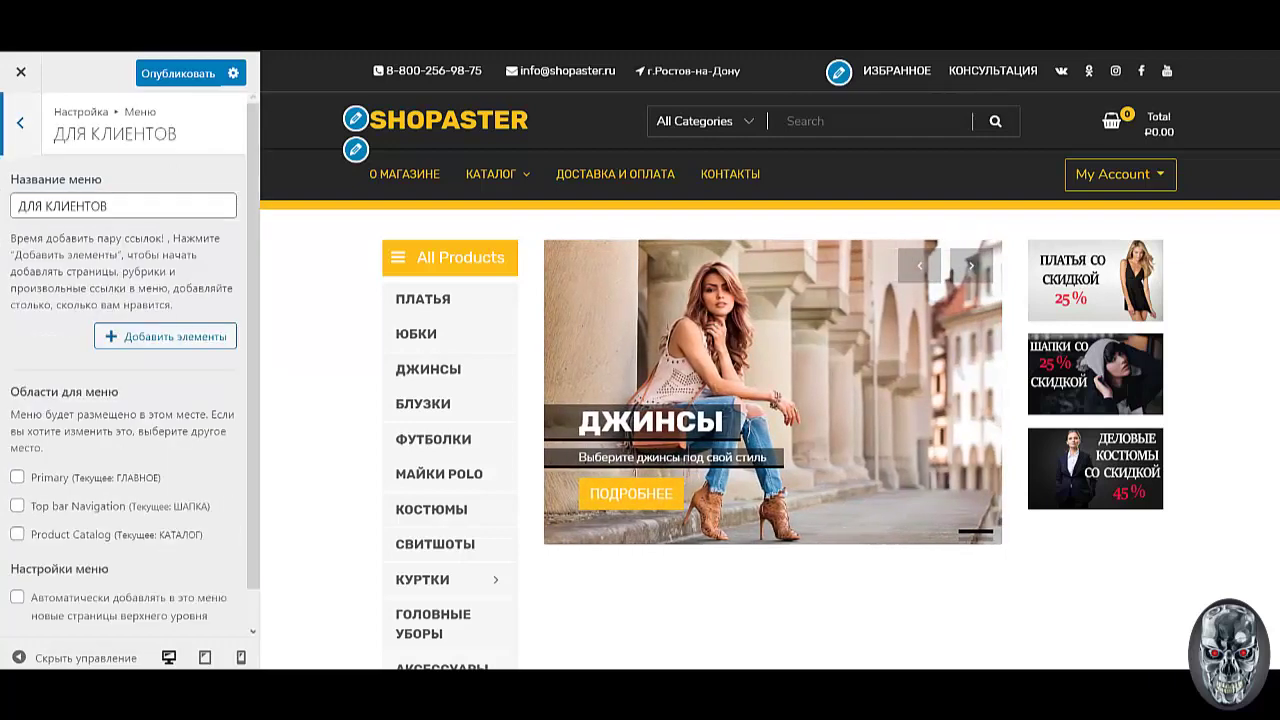
Add the pages ДОСТАВКА И ОПЛАТА, КОНТАКТЫ, О МАГАЗИНЕ and КАТАЛОГ to the ДЛЯ КЛИЕНТОВ menu
left_click(165, 336)
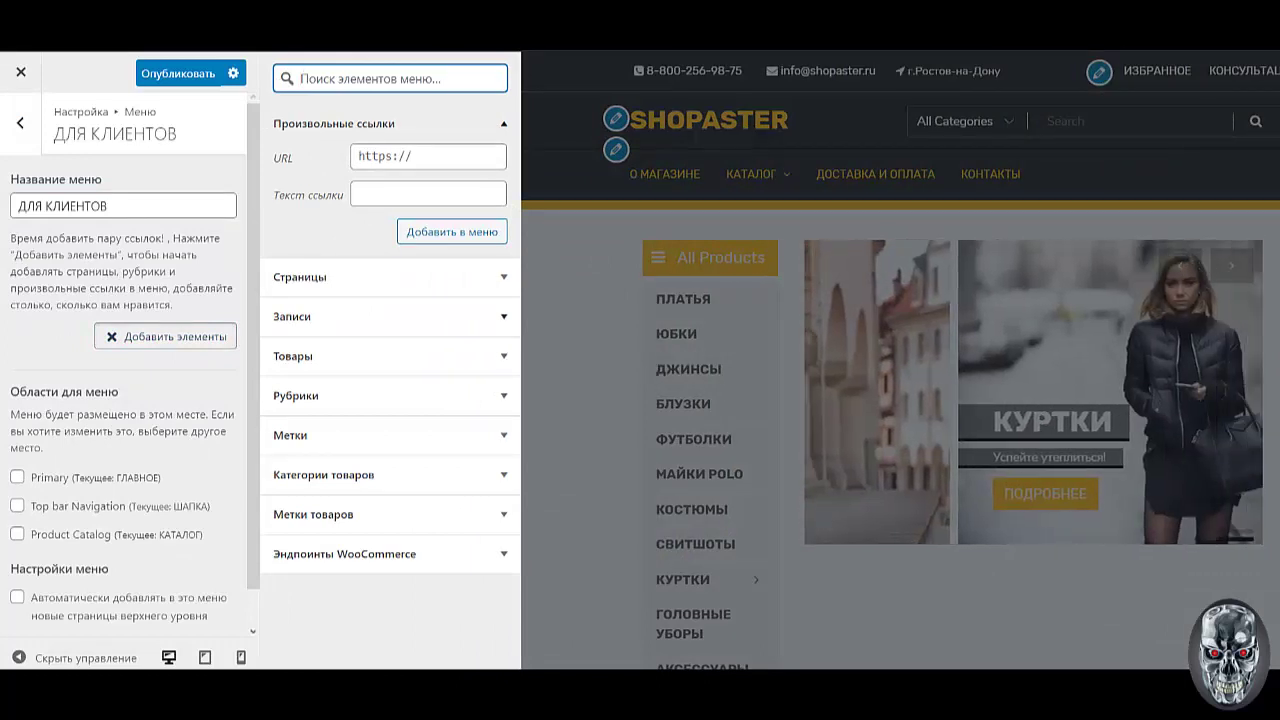
left_click(299, 276)
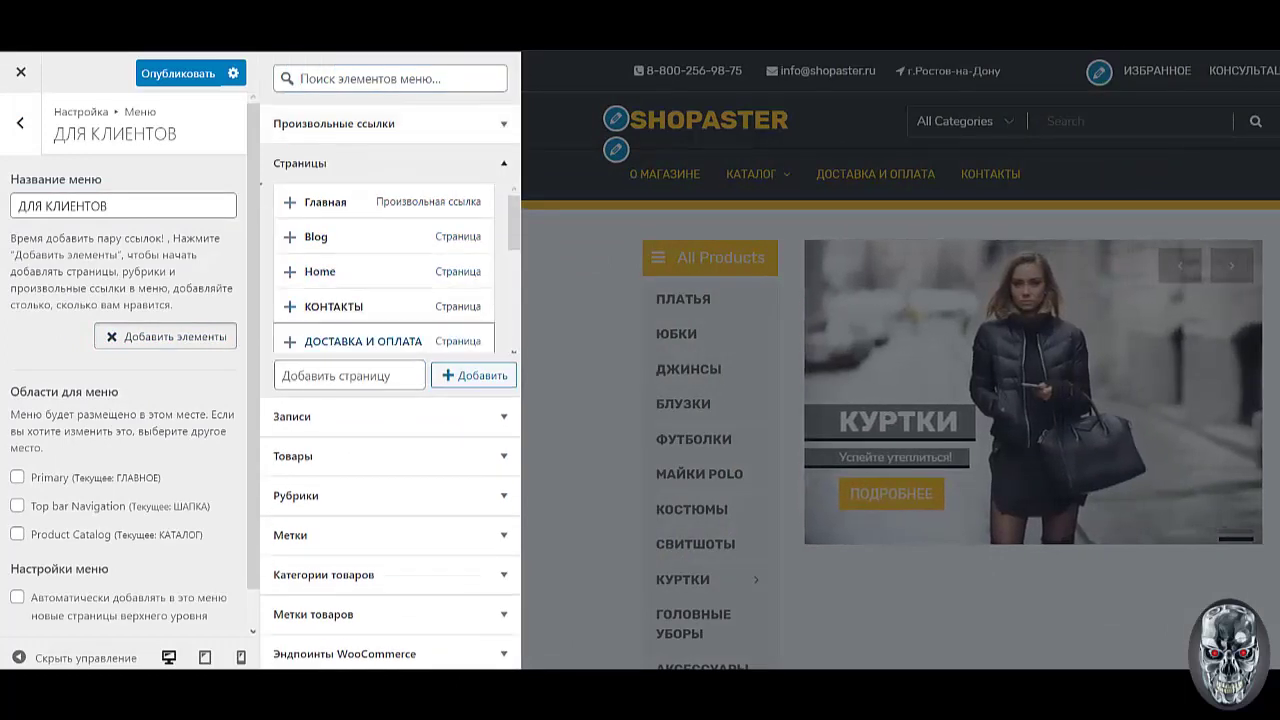
scroll(383, 280, "down", 2)
left_click(333, 219)
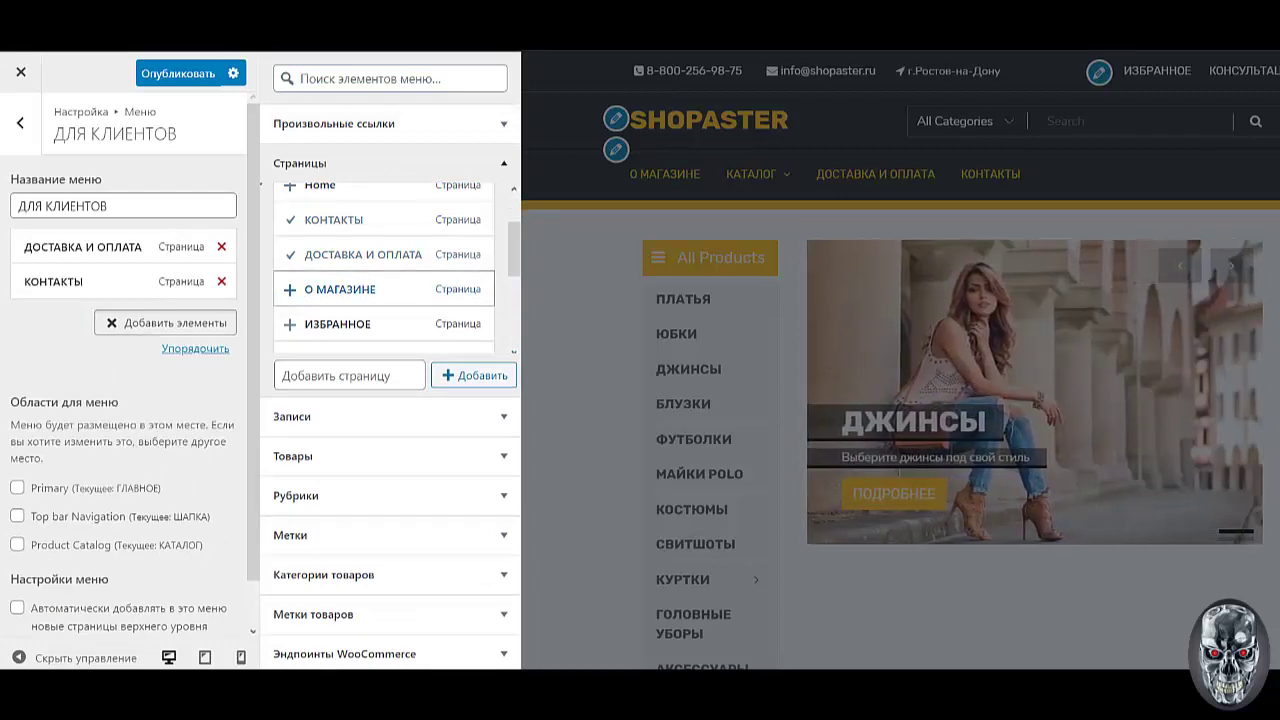
left_click(340, 289)
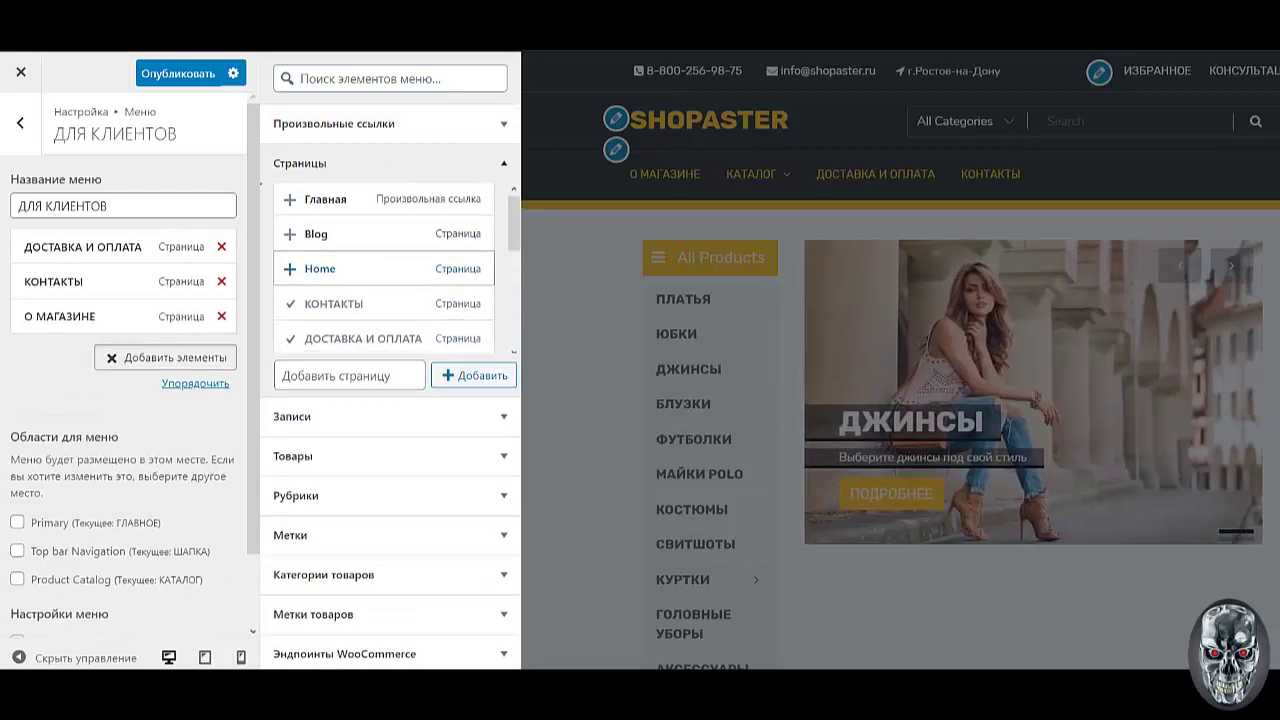
scroll(383, 270, "down", 4)
scroll(383, 280, "down", 2)
left_click(340, 289)
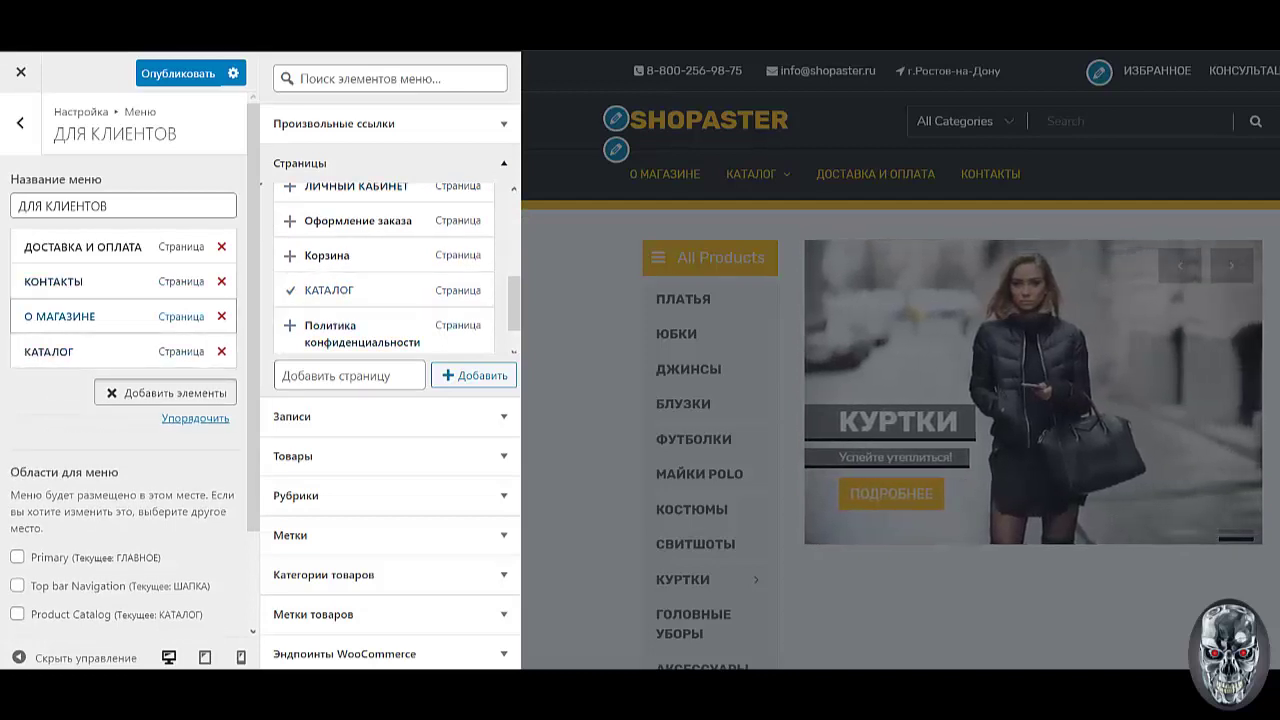
Reorder the ДЛЯ КЛИЕНТОВ menu to О МАГАЗИНЕ, КАТАЛОГ, ДОСТАВКА И ОПЛАТА, КОНТАКТЫ and return to the list of menus
left_click_drag(100, 249, 104, 247)
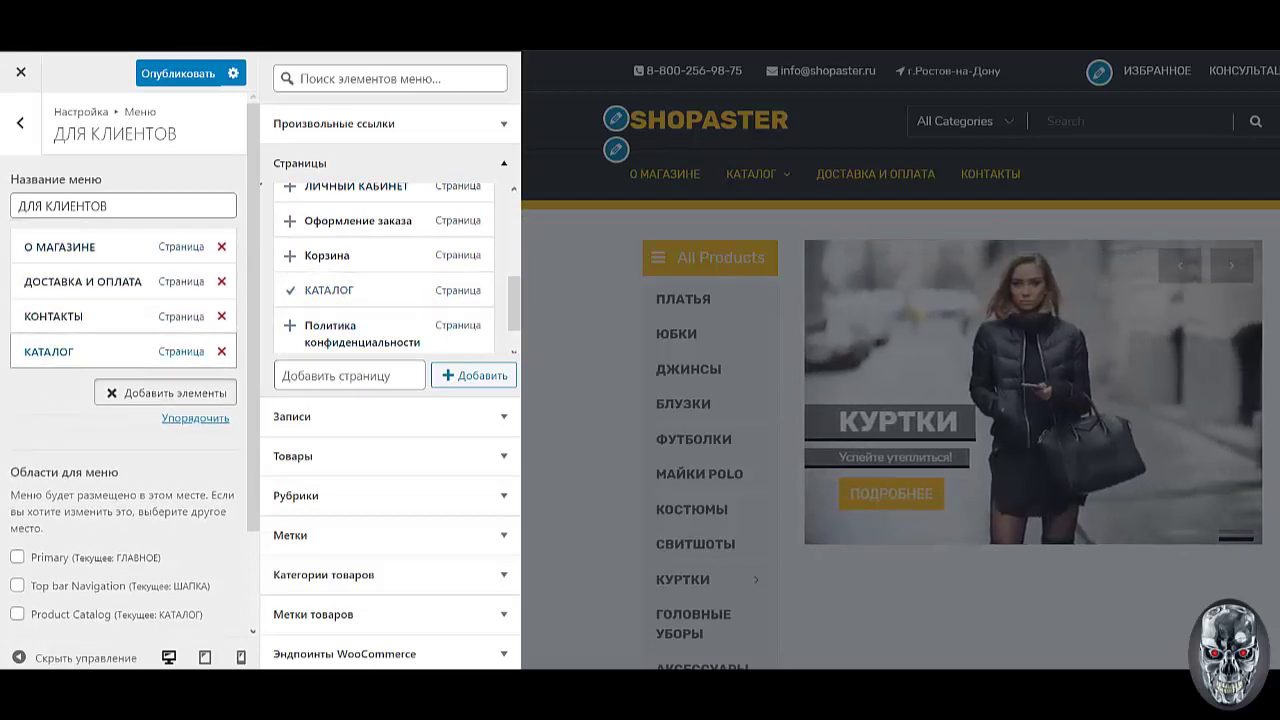
left_click_drag(49, 351, 49, 281)
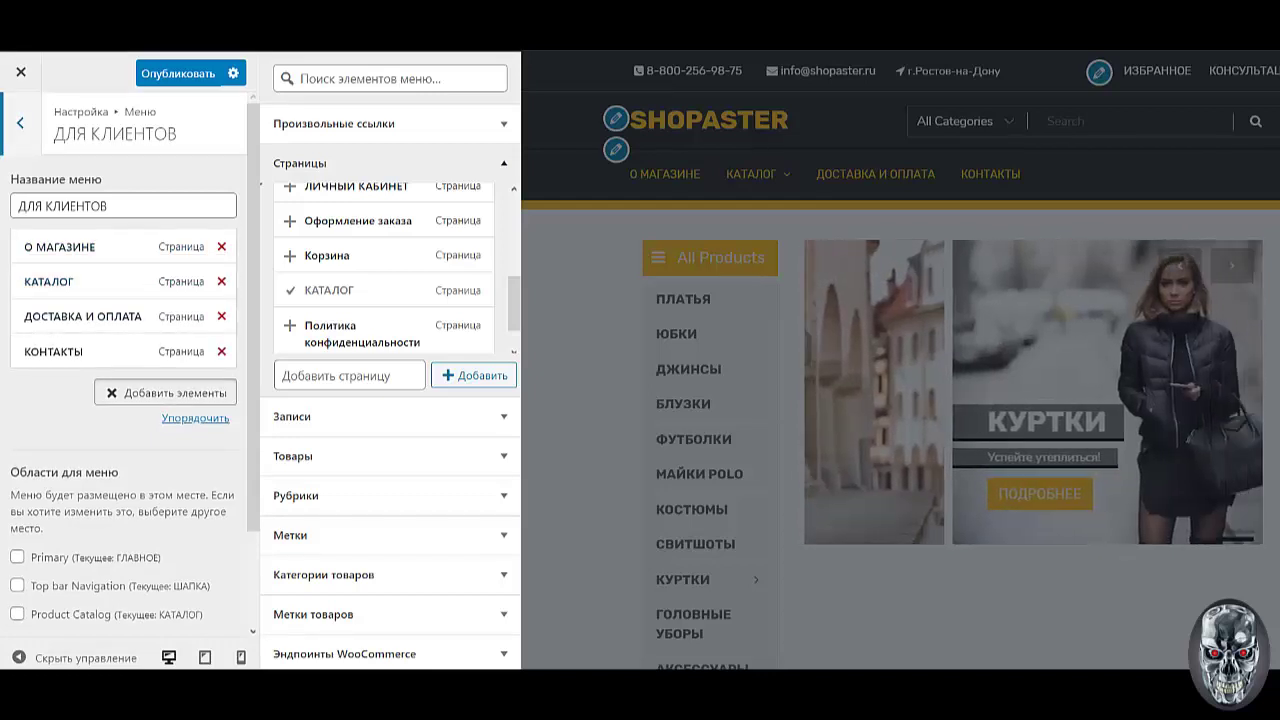
left_click(20, 122)
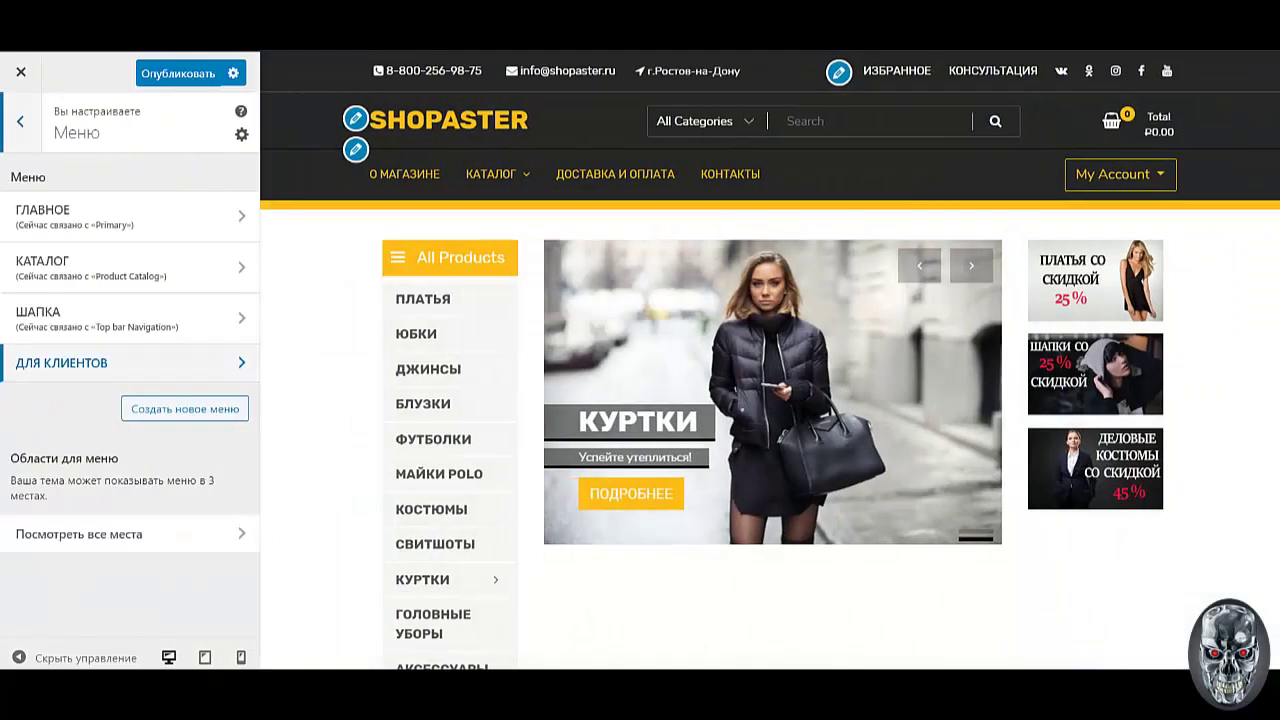
Create a new menu named ПОПУЛЯРНОЕ with no menu location and start adding items to it
left_click(185, 408)
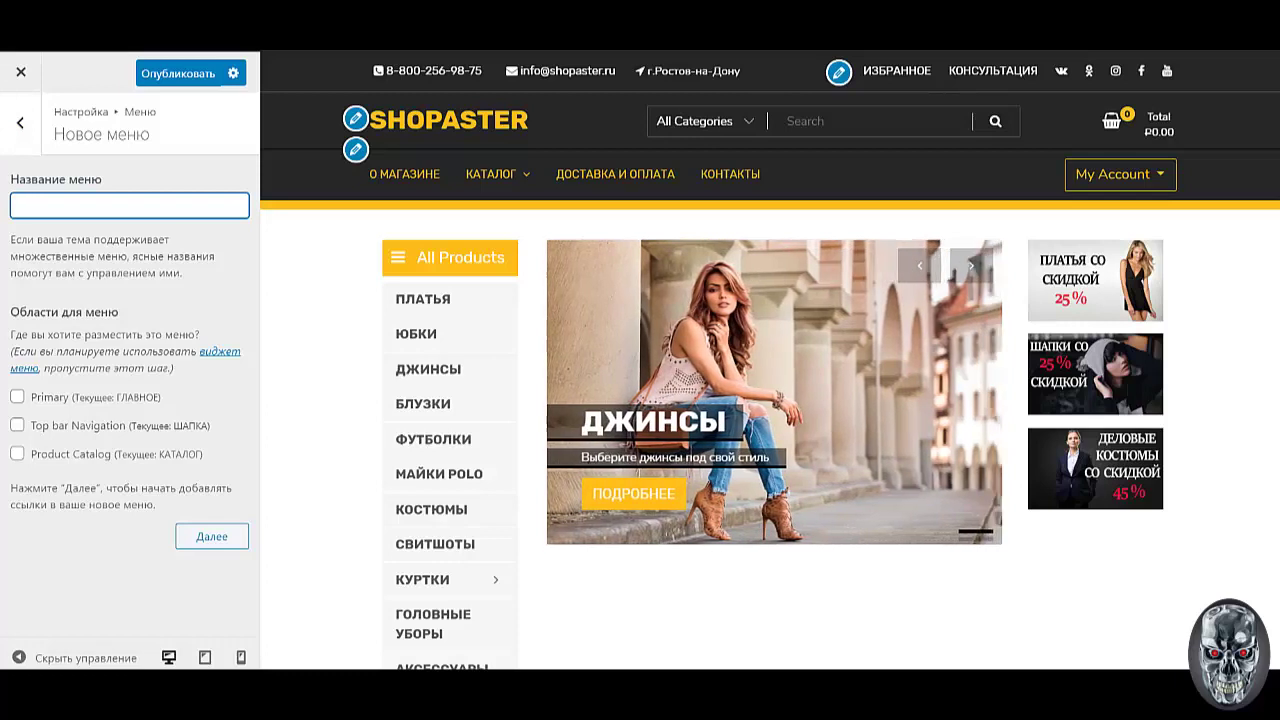
type("по")
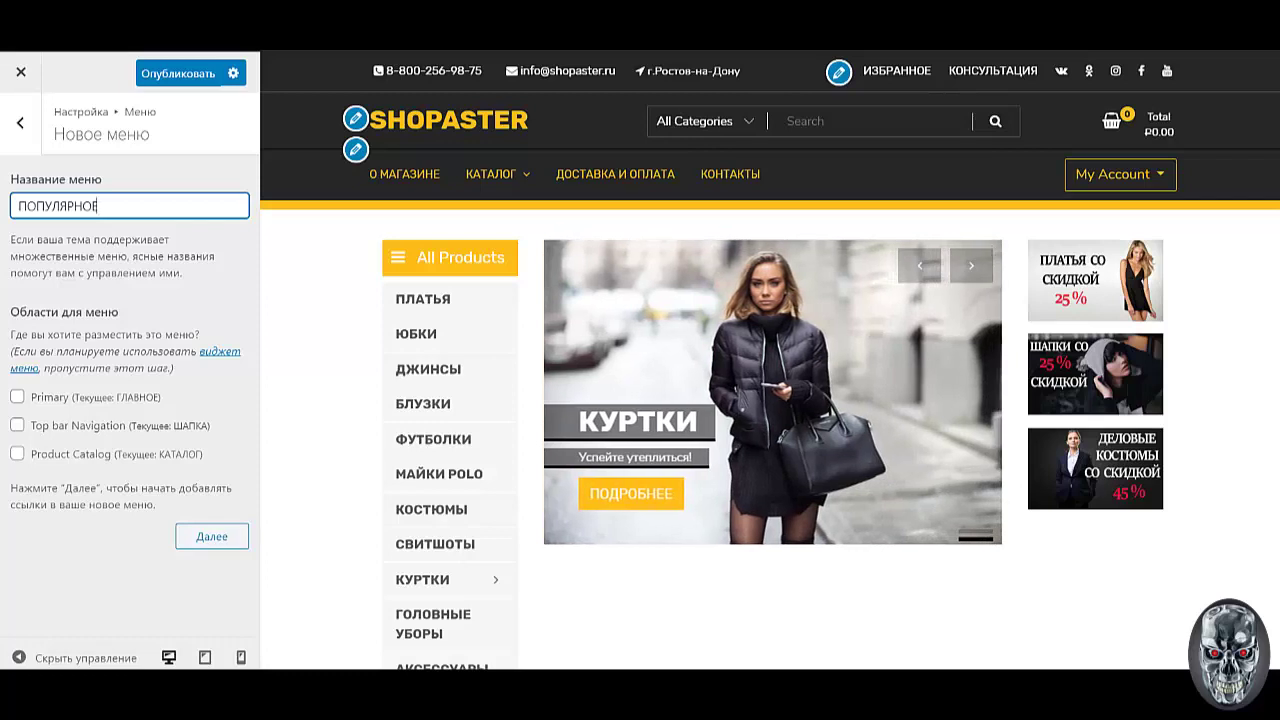
key("Return")
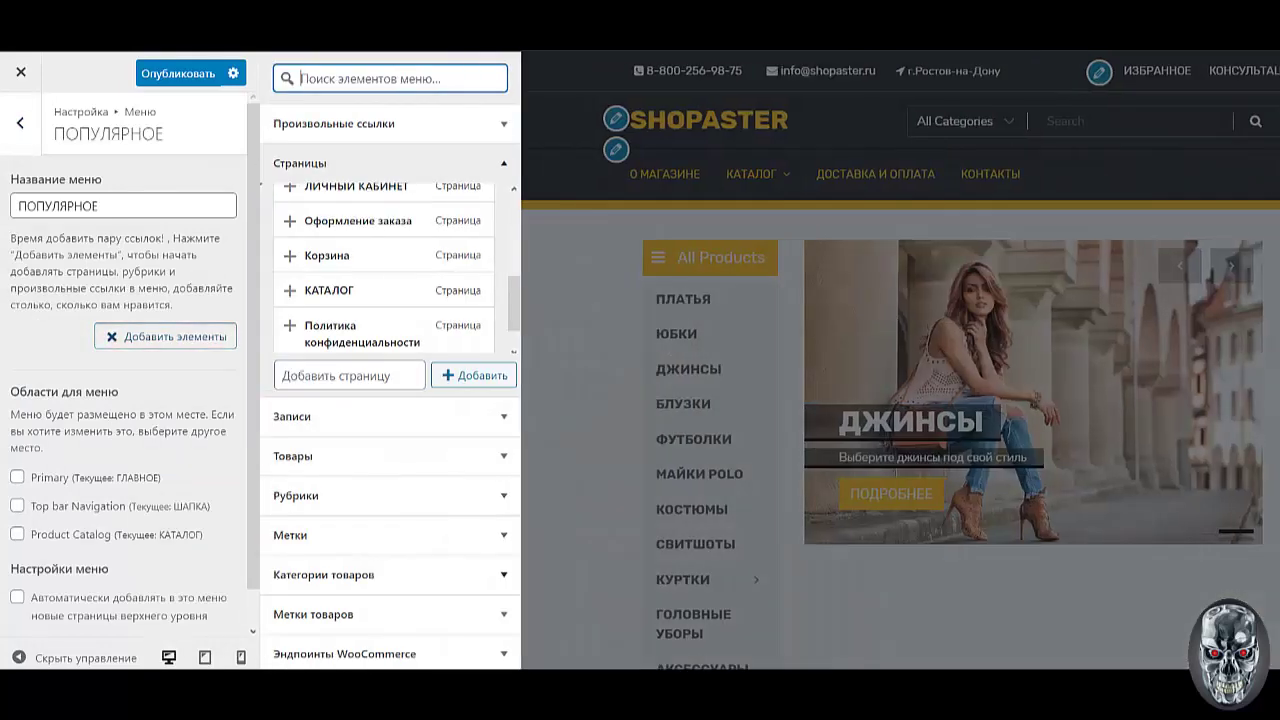
Add the product categories БЛУЗКИ, ЮБКИ and КОСТЮМЫ to the ПОПУЛЯРНОЕ menu
left_click(323, 574)
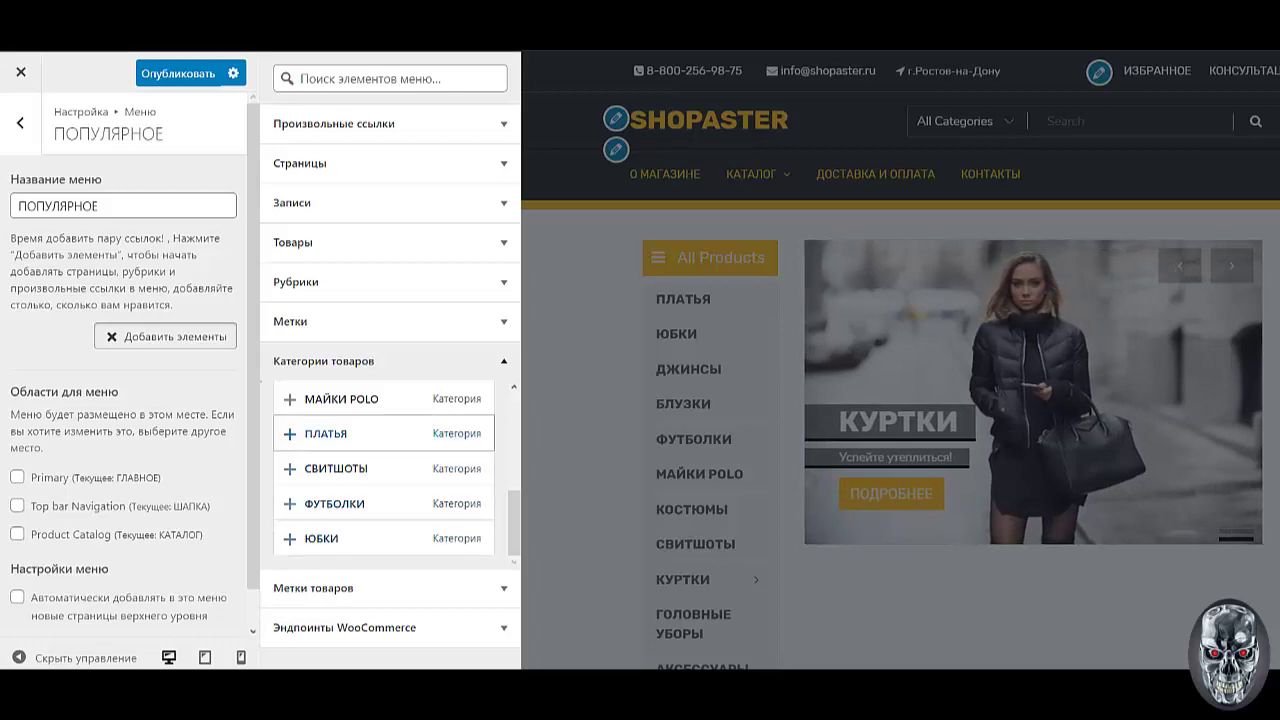
scroll(383, 470, "up", 5)
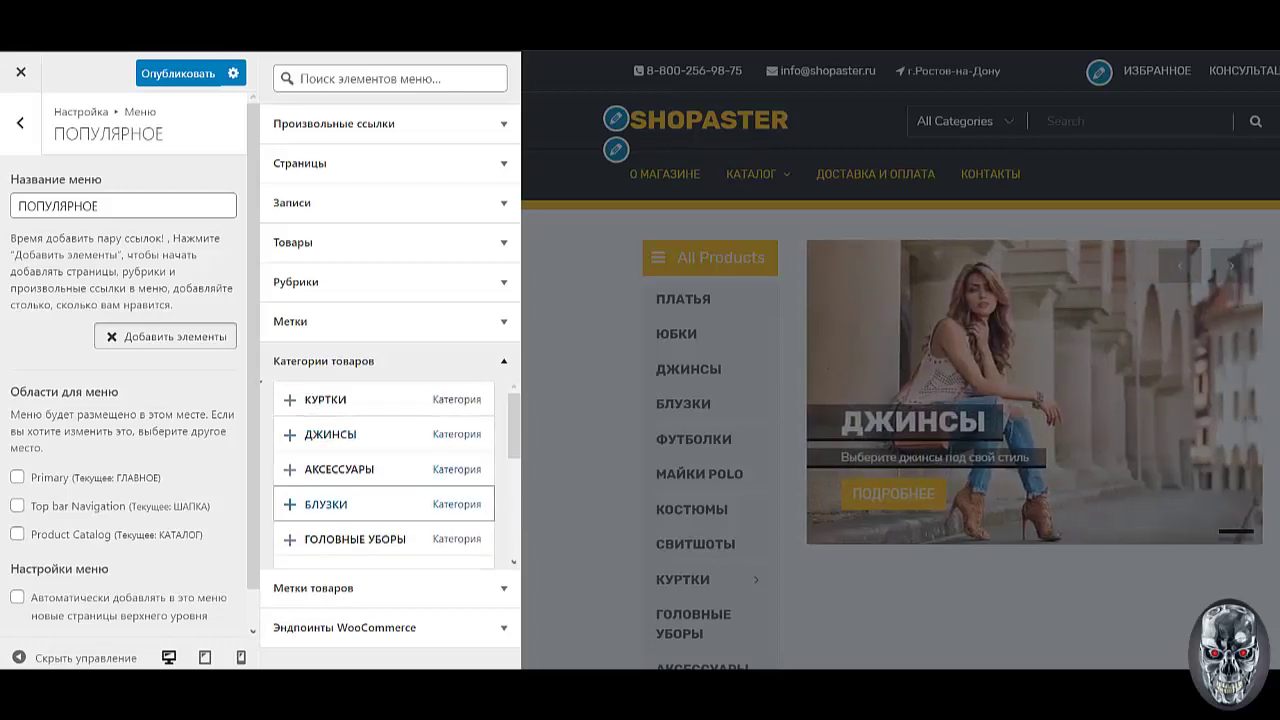
left_click(383, 504)
scroll(383, 504, "down", 5)
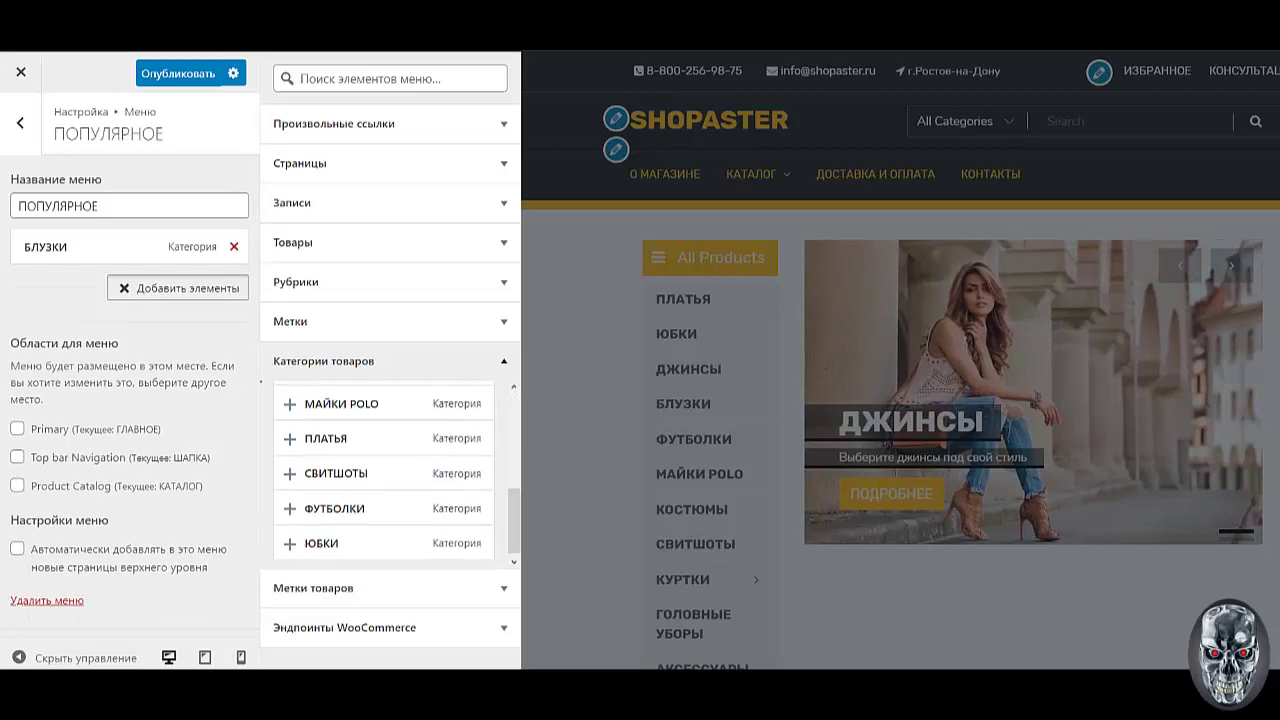
left_click(383, 538)
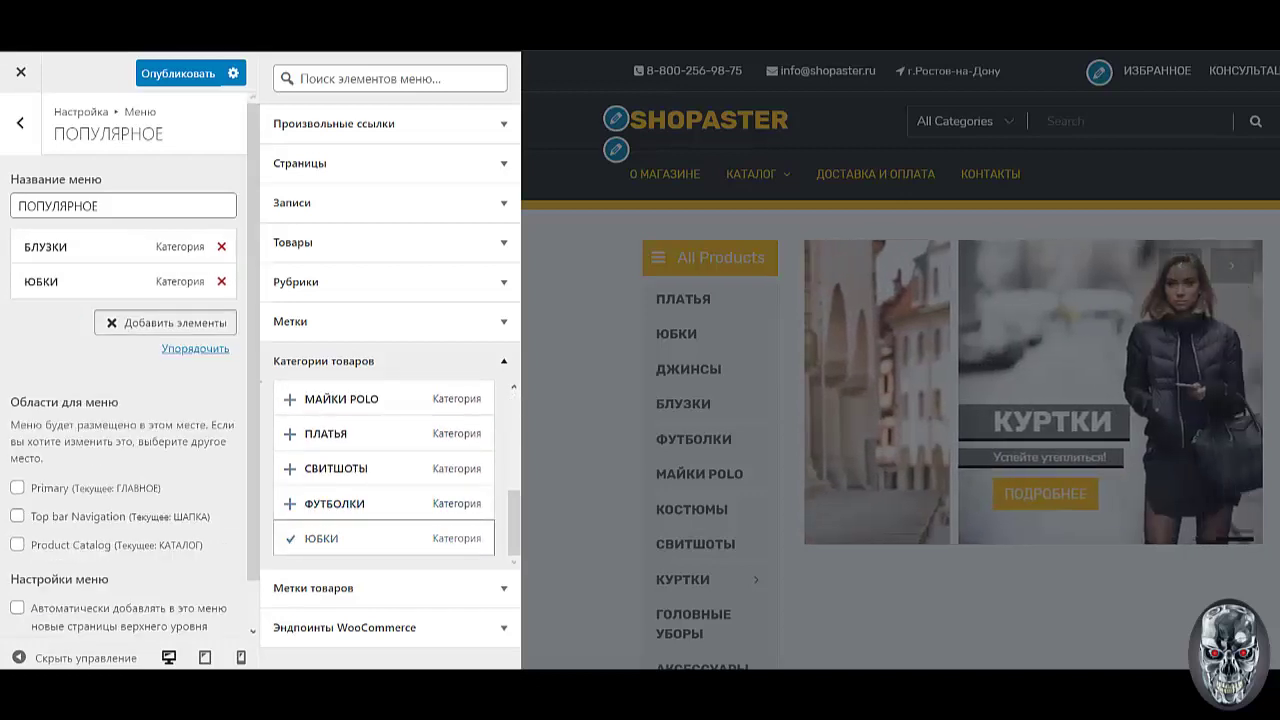
scroll(383, 487, "up", 2)
scroll(383, 475, "up", 2)
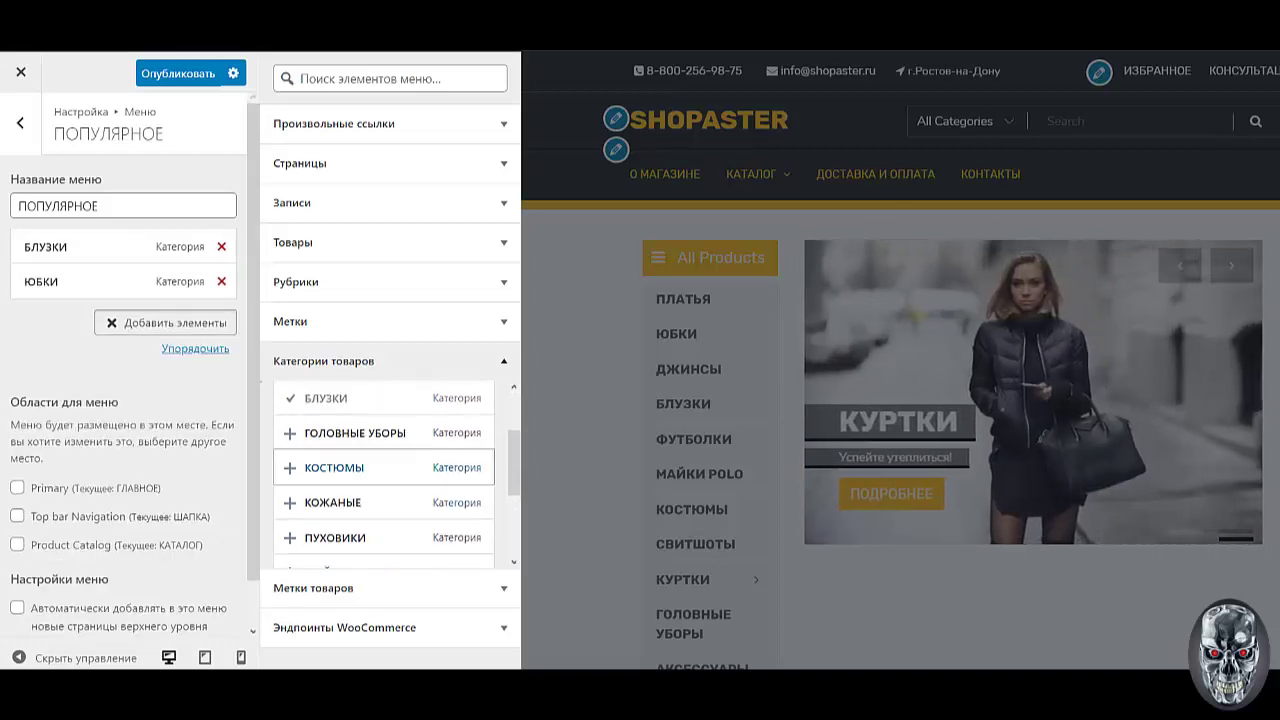
left_click(383, 467)
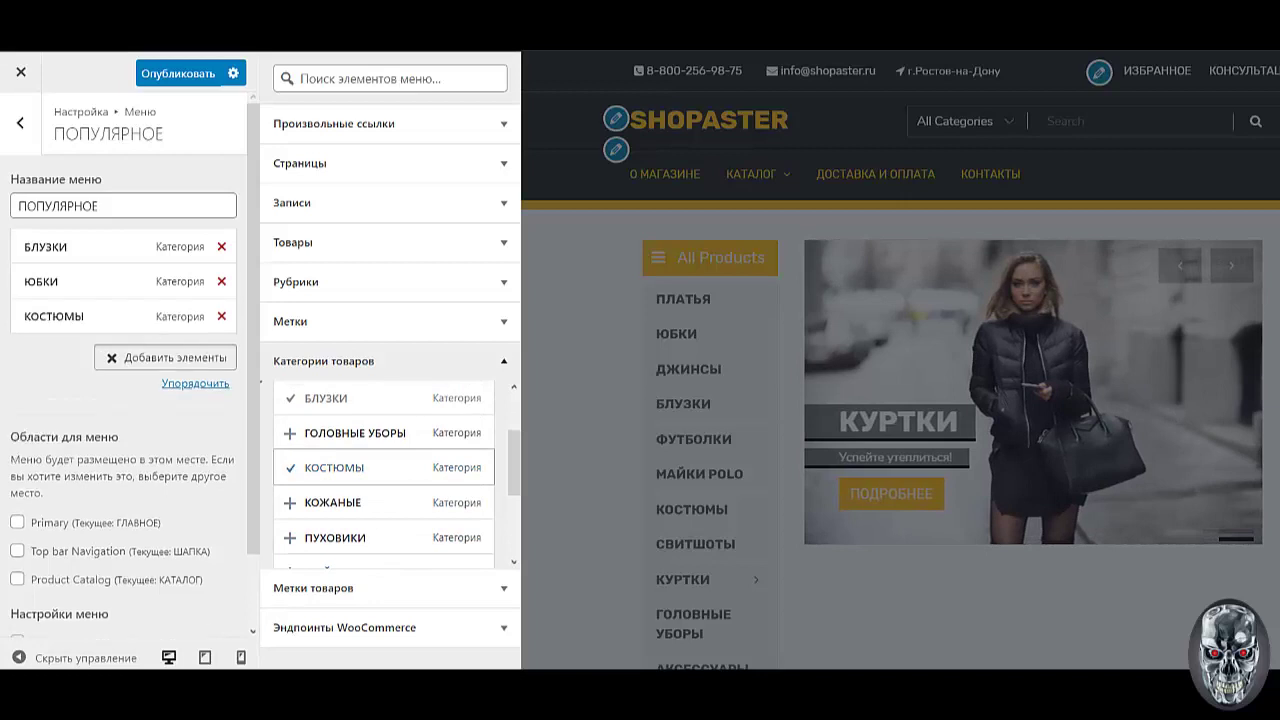
Add the product categories ДЖИНСЫ and ПЛАТЬЯ to the ПОПУЛЯРНОЕ menu and place ПЛАТЬЯ above ДЖИНСЫ
scroll(383, 490, "up", 3)
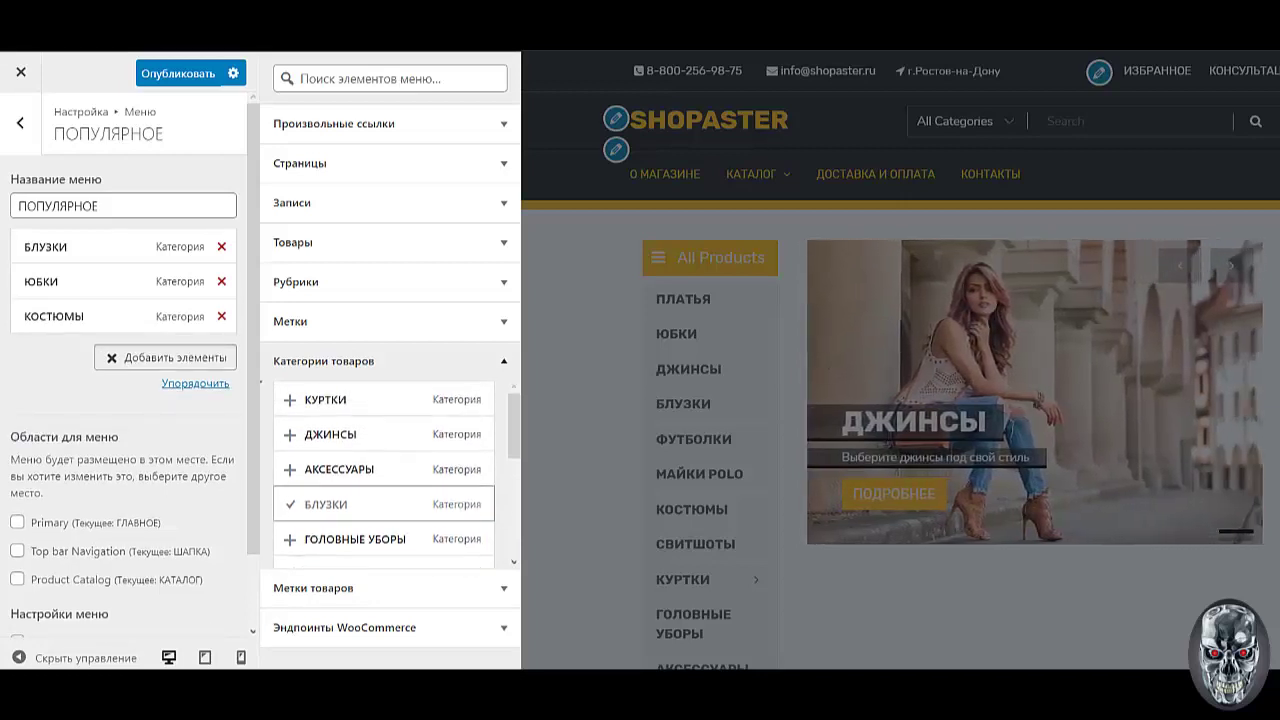
left_click(383, 434)
scroll(383, 470, "down", 5)
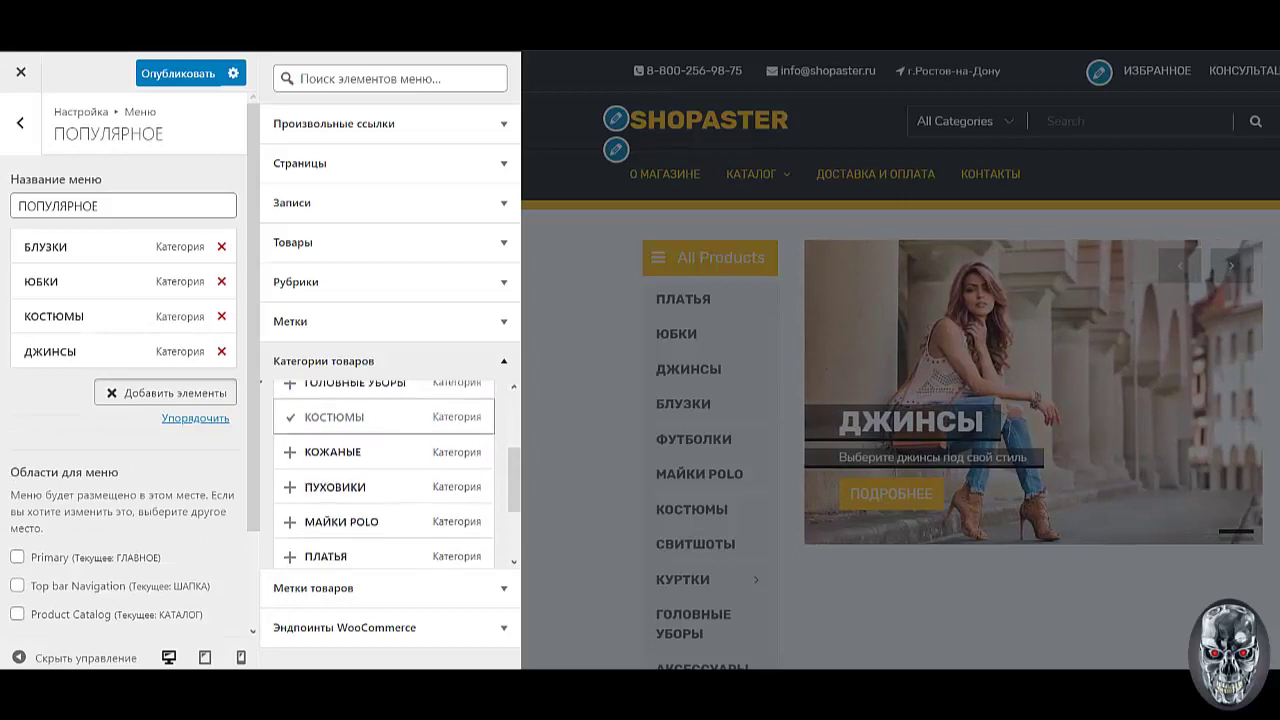
left_click(383, 539)
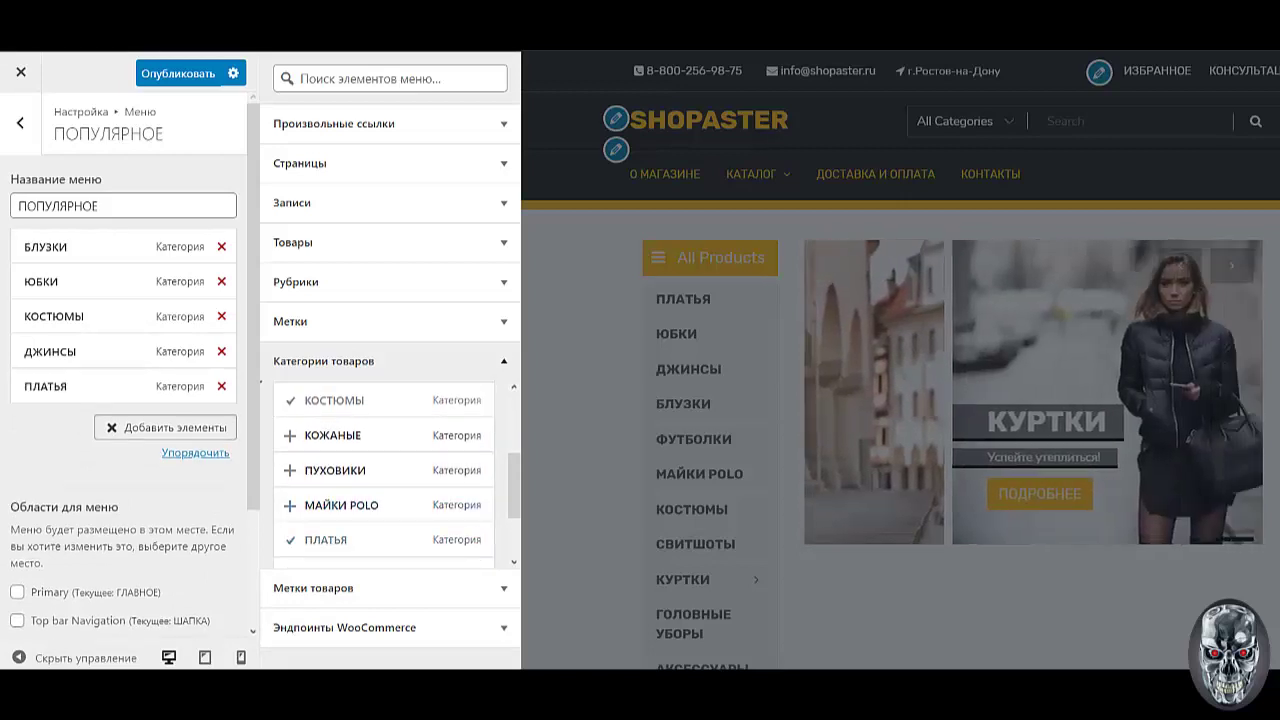
left_click_drag(100, 386, 100, 351)
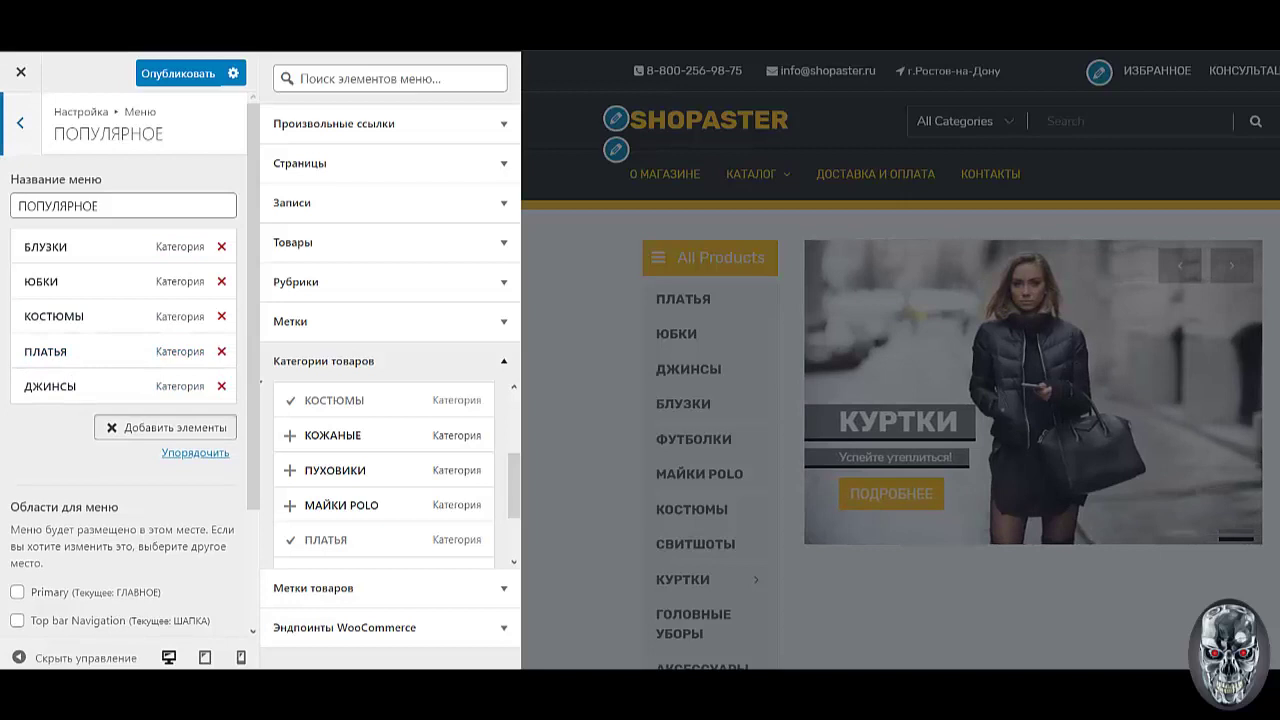
Return from the ПОПУЛЯРНОЕ menu to the list of menus, publish the changes and close the customizer
left_click(20, 122)
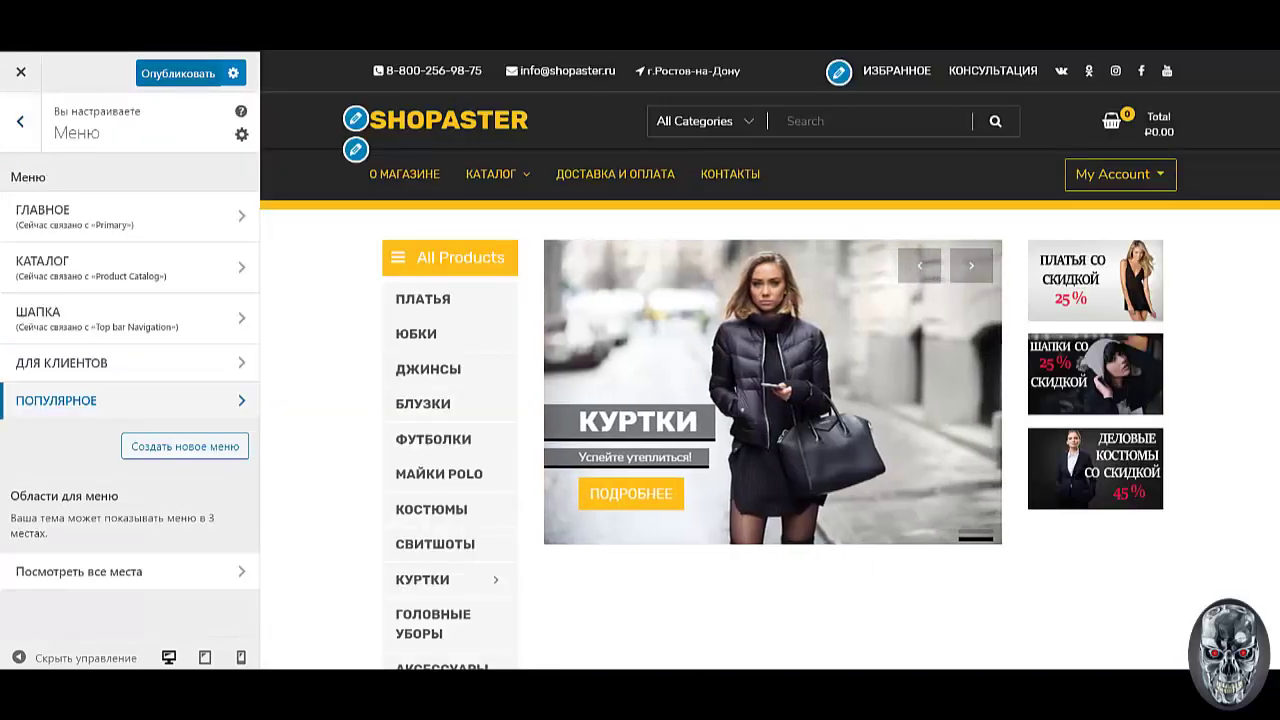
left_click(178, 73)
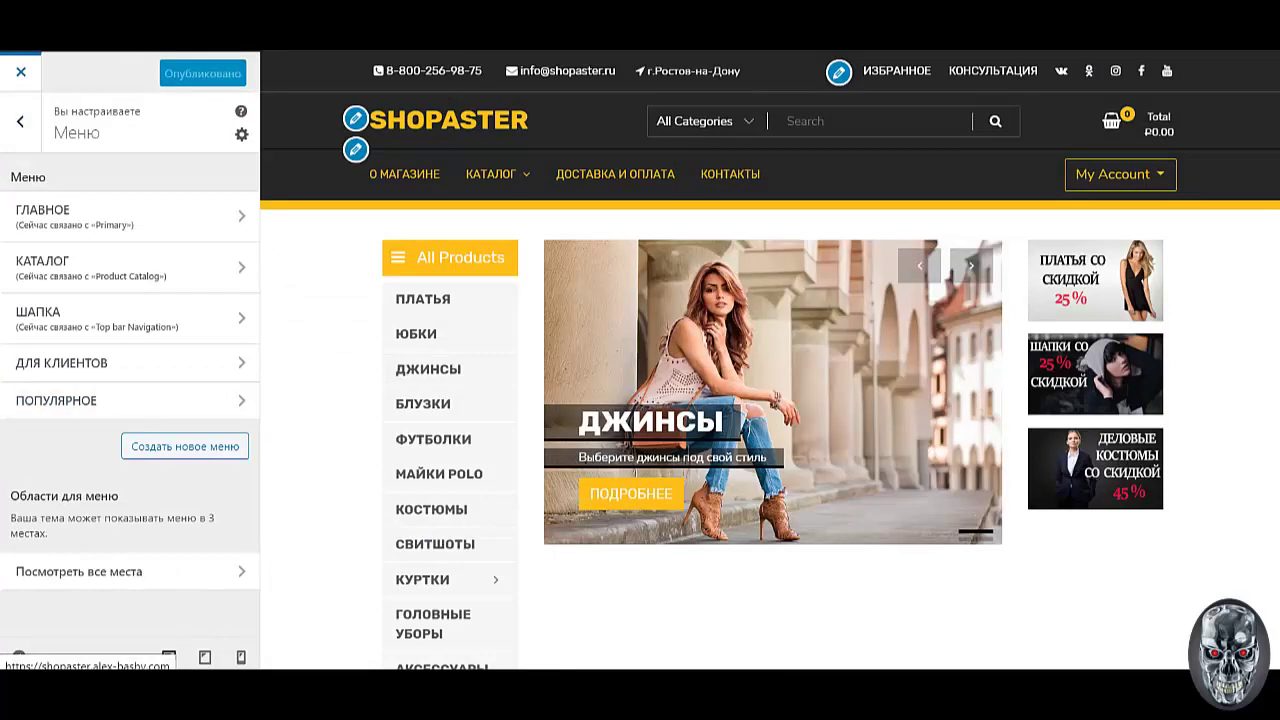
left_click(20, 72)
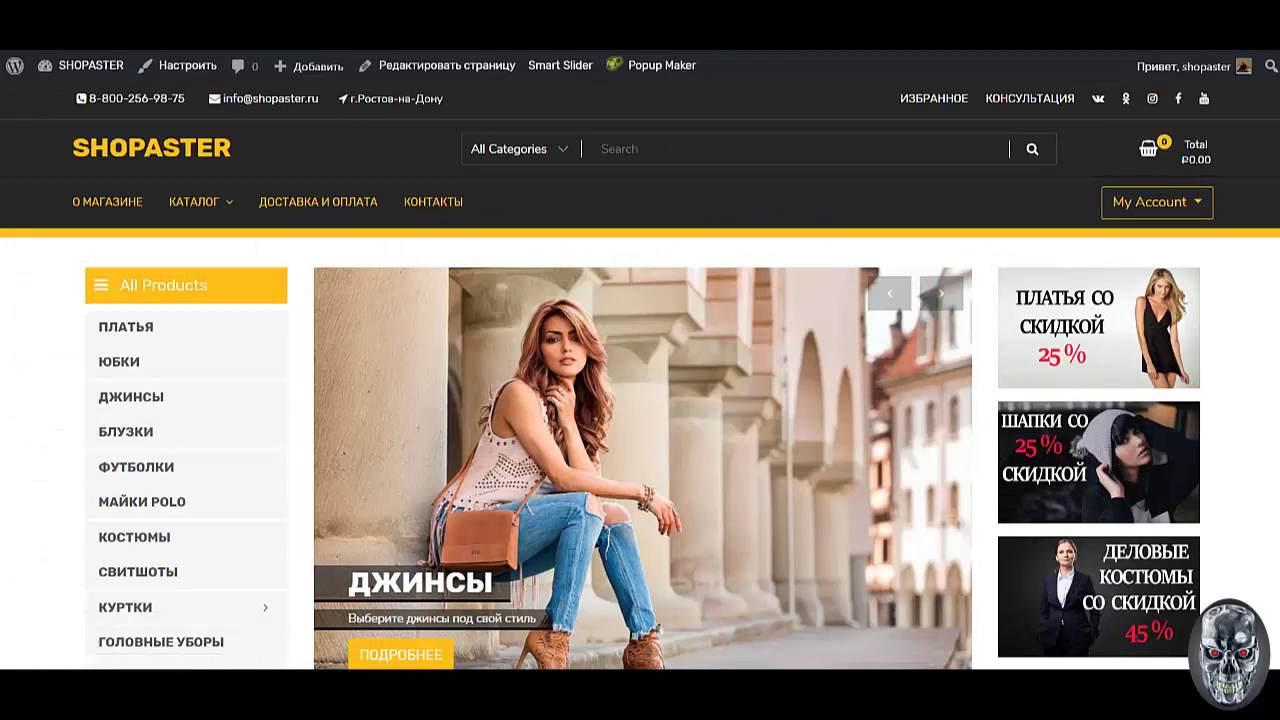
Look through the shop's home page down to the ТОП ПРОДАЖ section and return to the banner
scroll(640, 376, "down", 2)
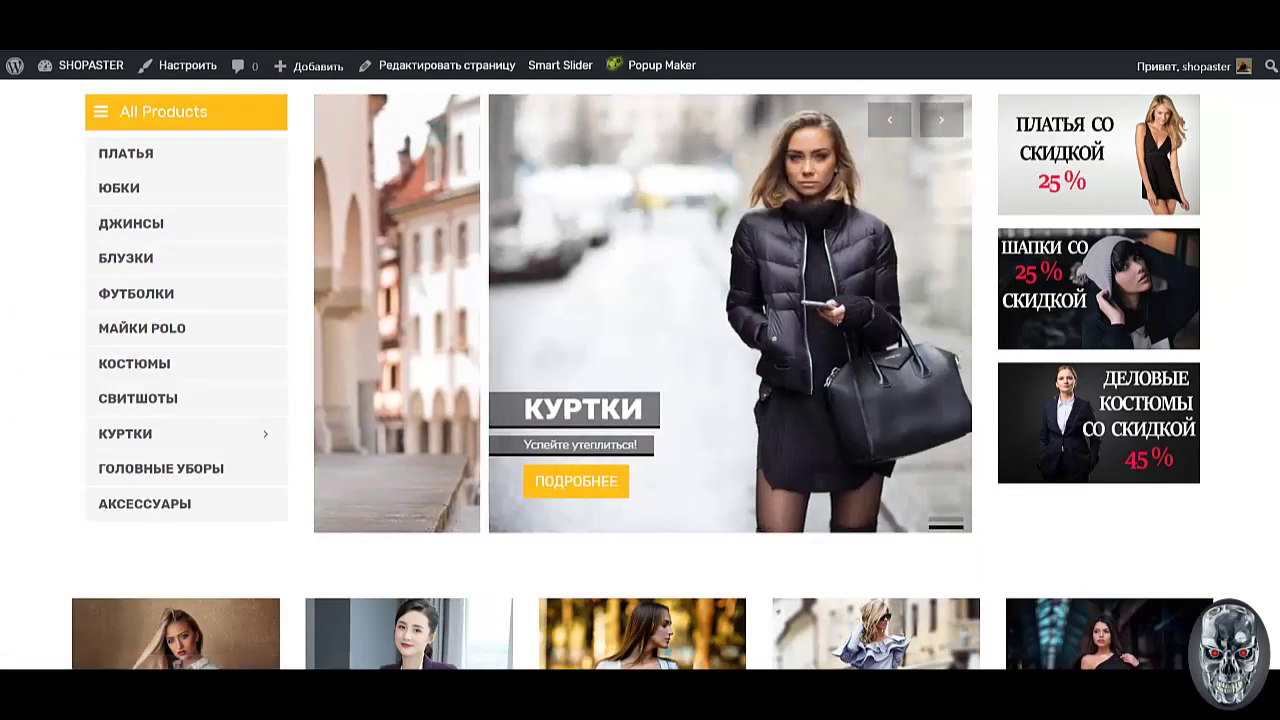
scroll(640, 376, "down", 5)
scroll(640, 376, "down", 7)
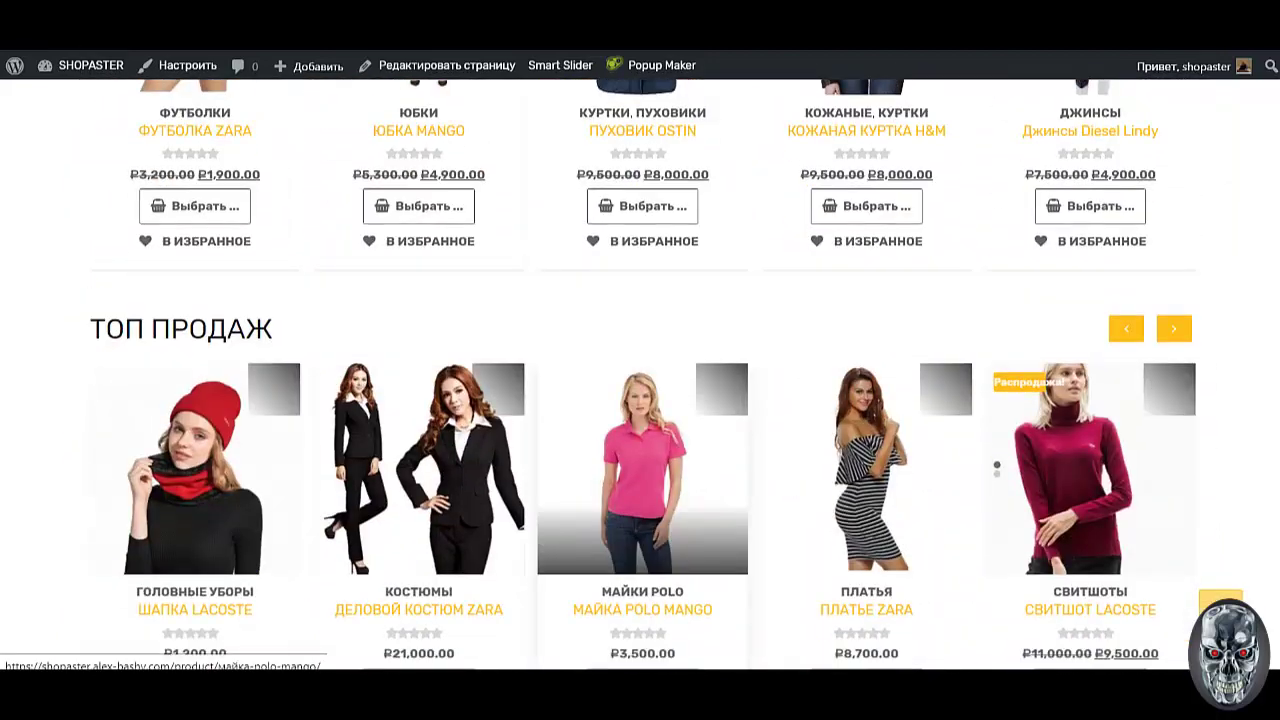
scroll(640, 376, "up", 9)
scroll(640, 376, "up", 4)
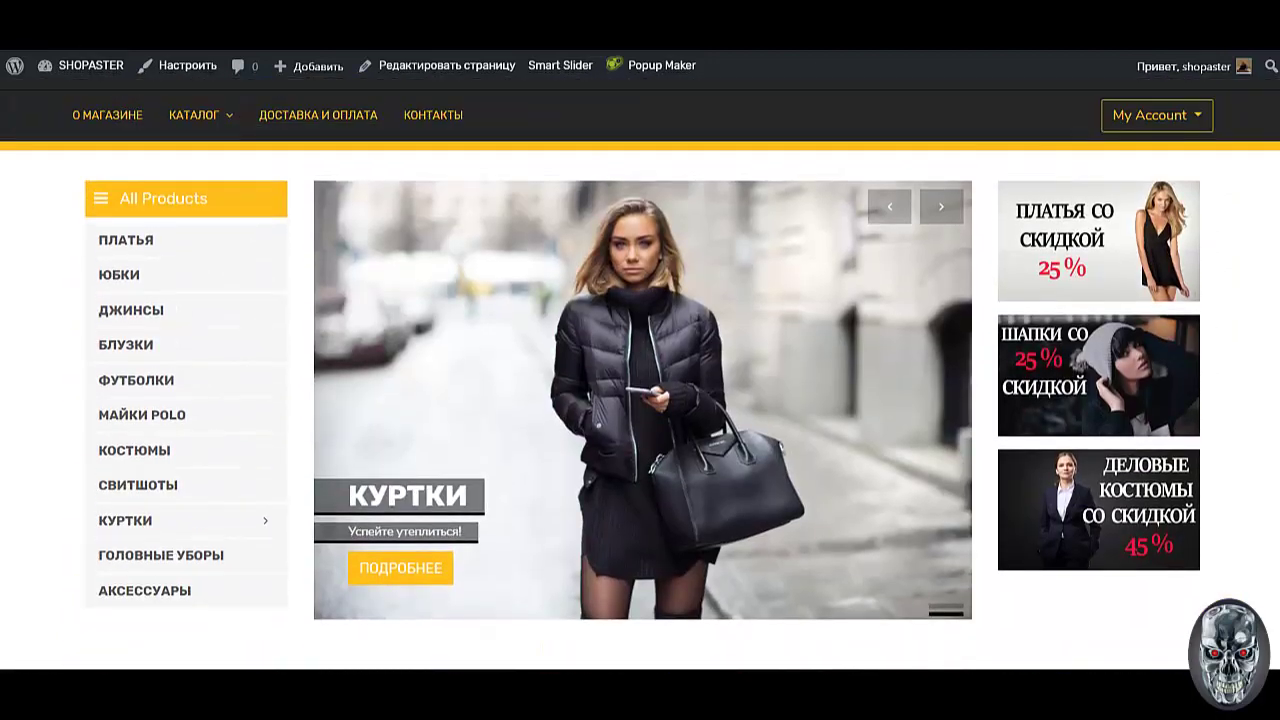